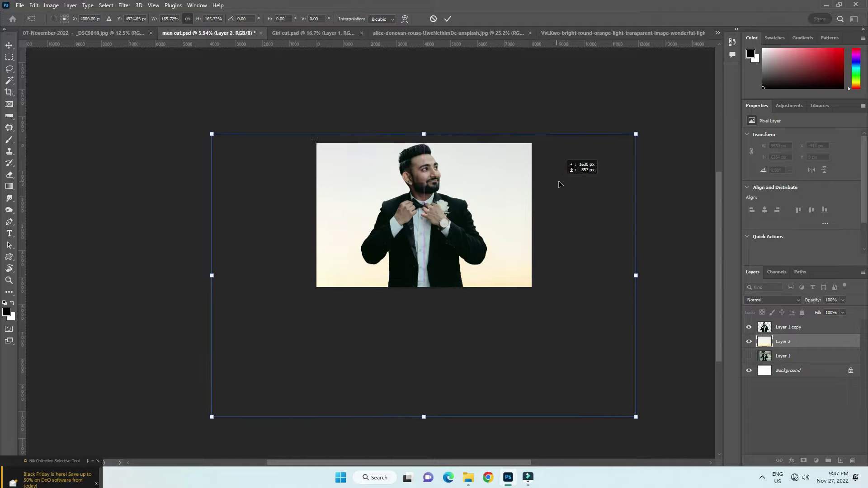
- Commit the sky background layer's enlargement to 165.72% behind the cut-out man
click(448, 19)
scroll(394, 155, up, 4)
scroll(394, 155, down, 2)
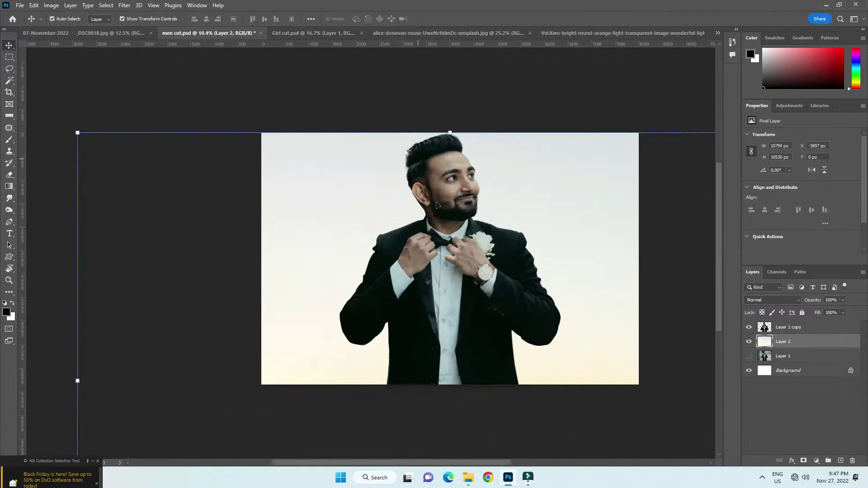
scroll(462, 167, up, 2)
- Apply a Shadows/Highlights adjustment to the cut-out man with shadow amount 10% and shadow tone about 30%
click(462, 166)
click(50, 5)
mouse_move(58, 26)
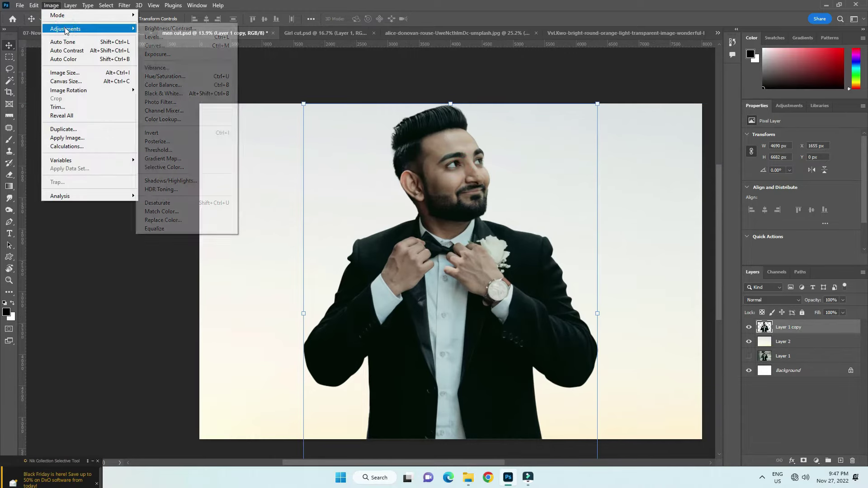
click(202, 177)
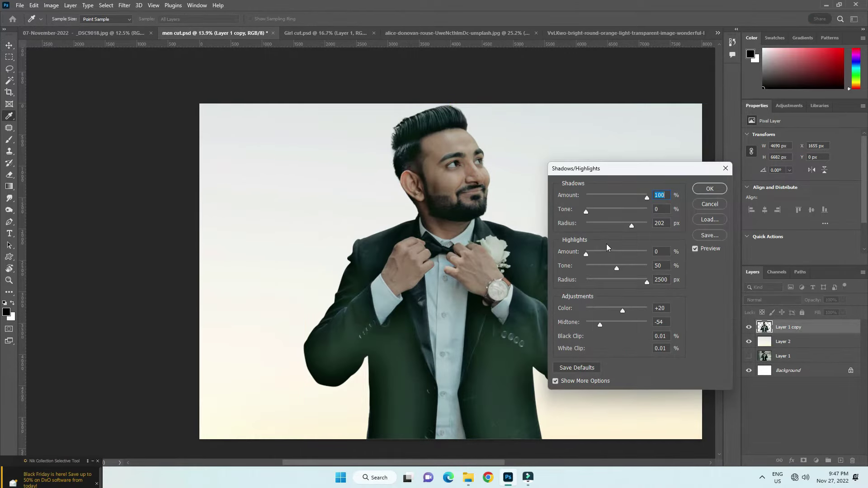
text(5)
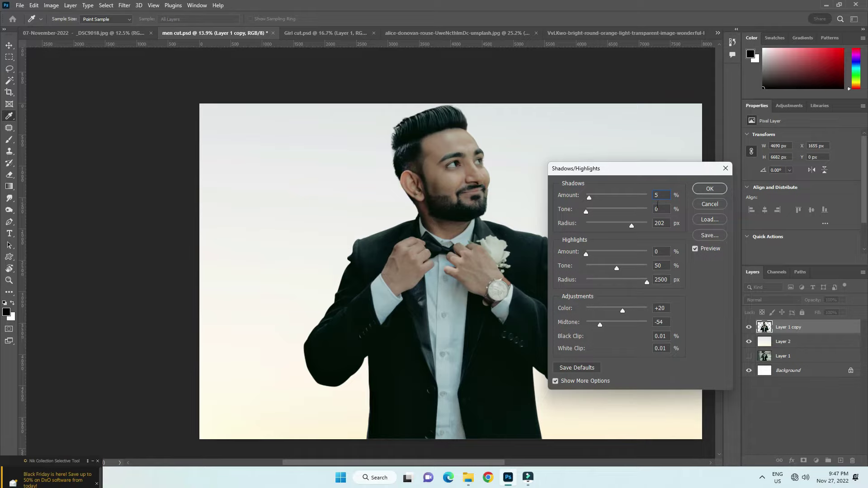
double_click(657, 195)
text(10)
drag(659, 177, 627, 160)
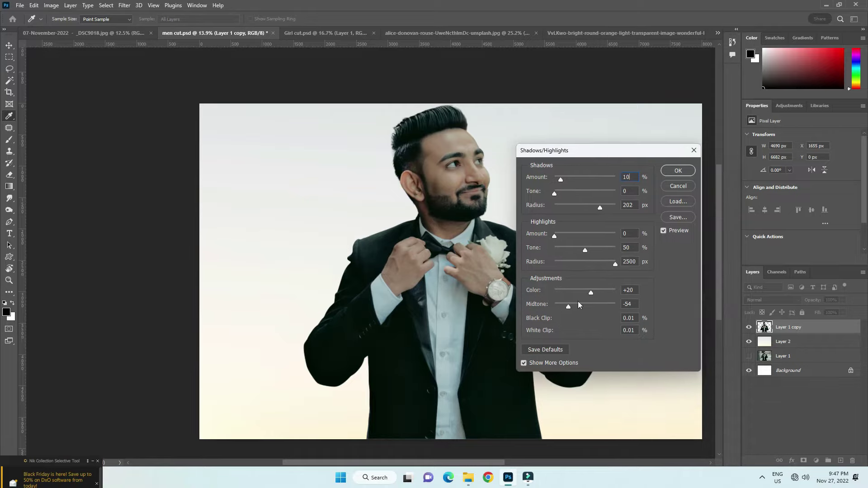
mouse_move(560, 192)
mouse_down()
mouse_move(599, 193)
mouse_move(576, 196)
mouse_up()
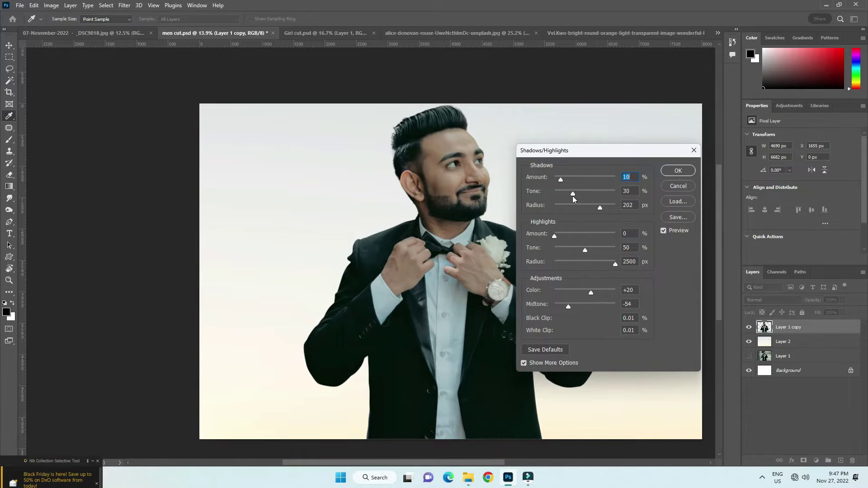
click(677, 170)
- Open the Camera Raw Filter on the man layer and set exposure to +0.20 and highlights to +26
key(v)
click(124, 5)
click(145, 71)
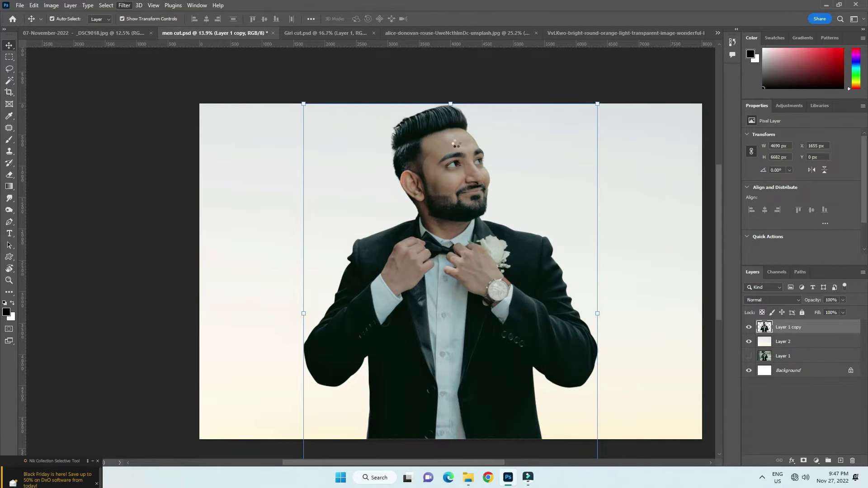
scroll(397, 110, up, 3)
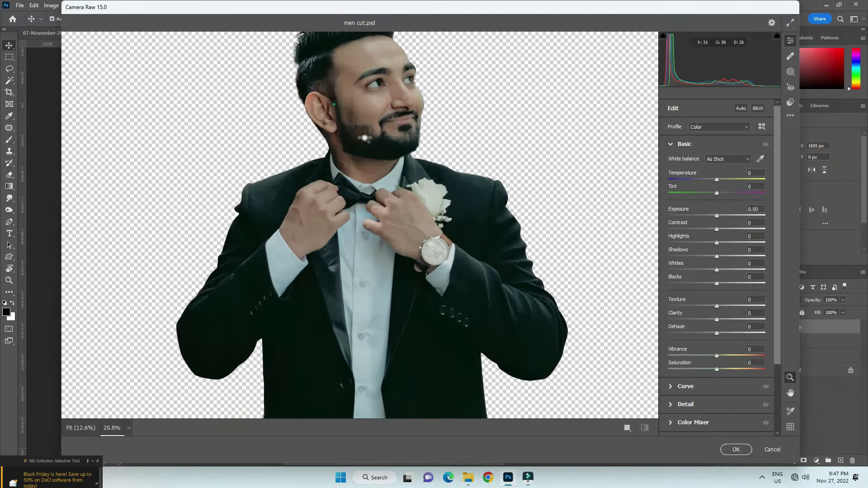
scroll(400, 90, up, 2)
click(719, 217)
drag(720, 242, 727, 241)
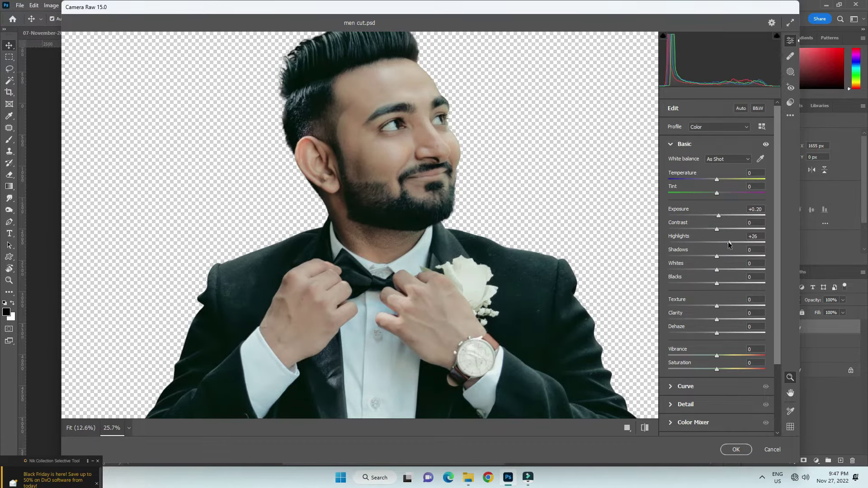
- Set shadows to +5, texture to -21 and clarity to +25, raise the vibrance, and apply the Camera Raw edits
click(724, 320)
drag(717, 306, 708, 306)
click(729, 320)
click(725, 358)
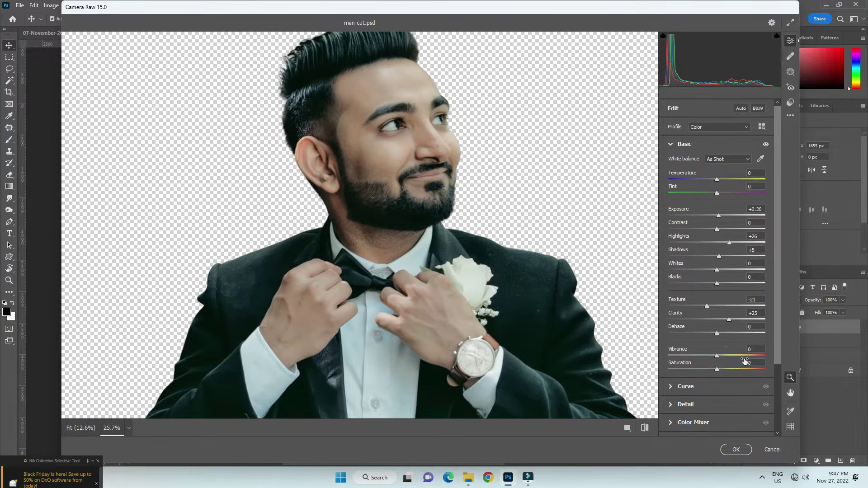
drag(734, 355, 739, 354)
click(736, 449)
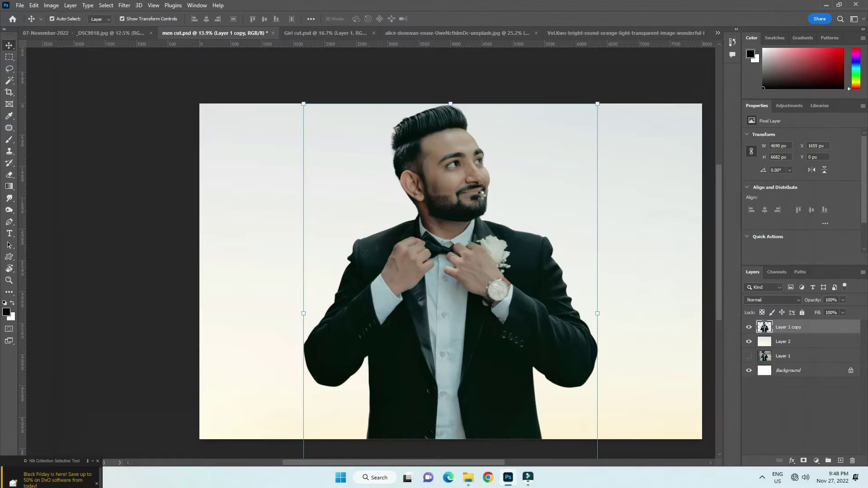
- Bring the wedding couple photo from _DSC9018.jpg into the men cut document as a new layer
scroll(452, 181, down, 2)
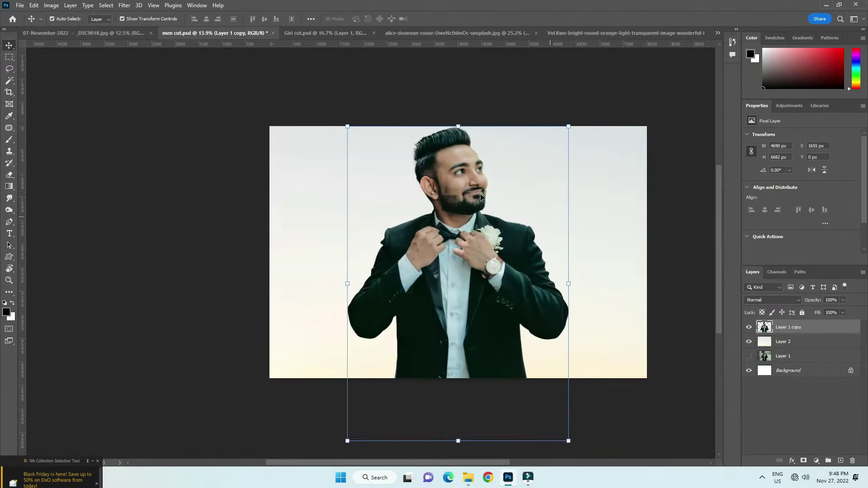
scroll(453, 181, up, 1)
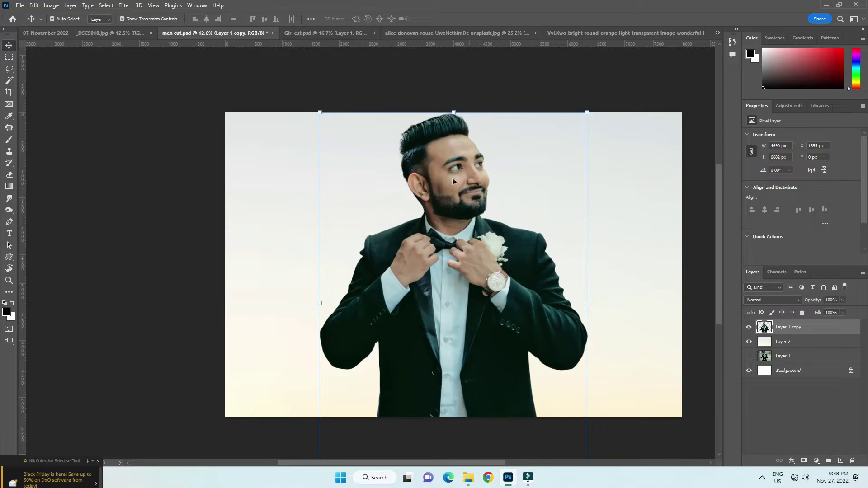
click(116, 30)
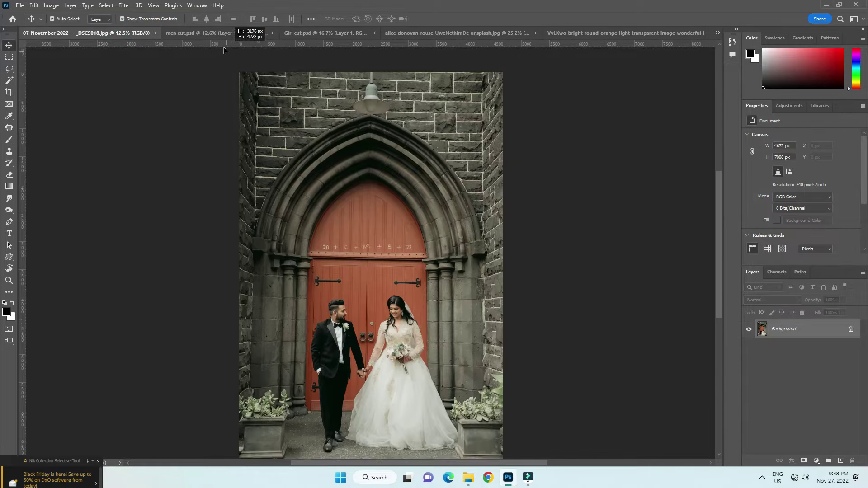
click(229, 32)
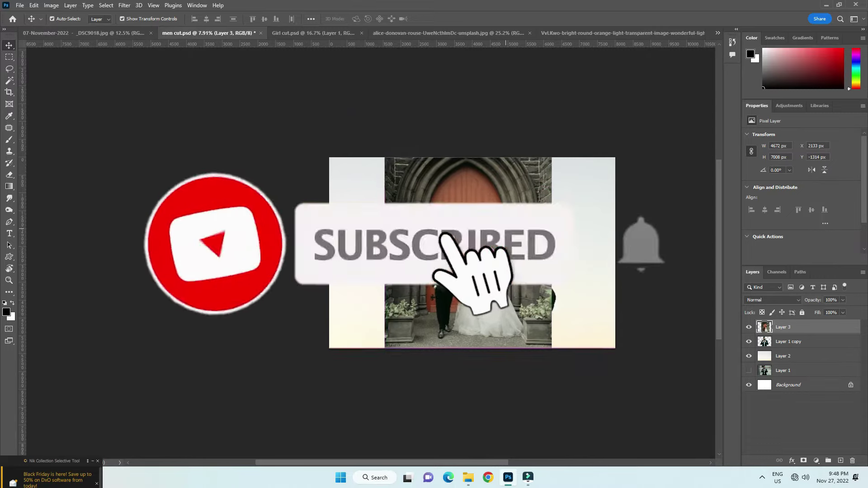
scroll(488, 222, up, 1)
- Lower the couple photo's opacity to 34% and scale it proportionally to 87.80% over the man
click(843, 300)
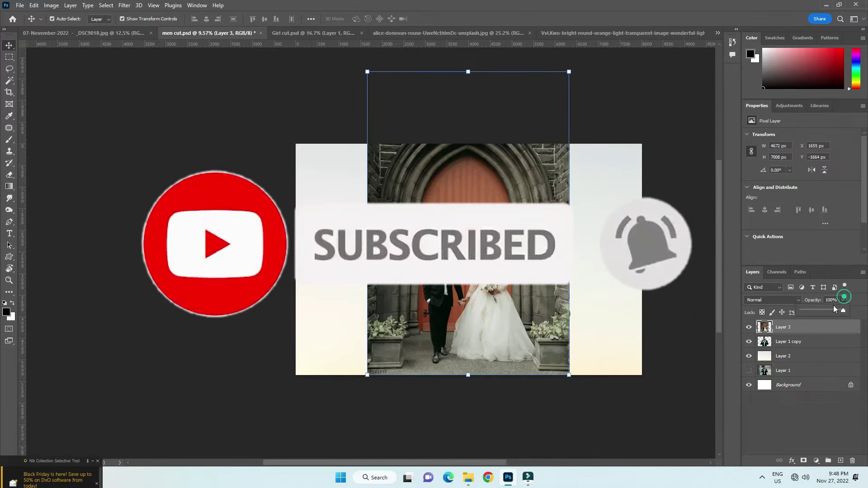
drag(834, 309, 815, 310)
scroll(497, 302, up, 1)
drag(586, 389, 540, 333)
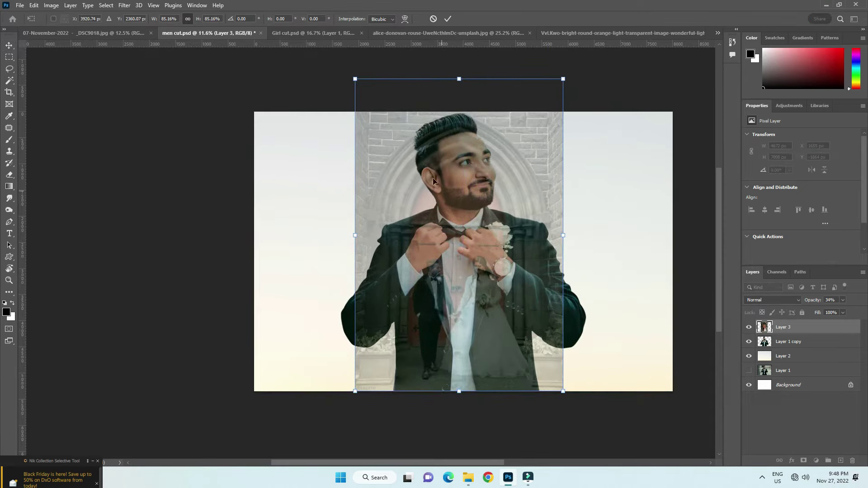
drag(355, 78, 348, 68)
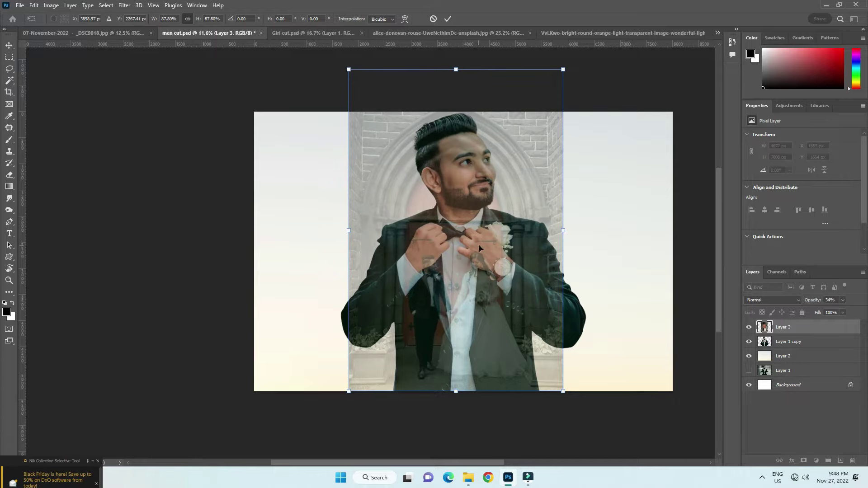
- Centre the couple photo horizontally on the canvas over the man and commit the transform
drag(481, 245, 485, 245)
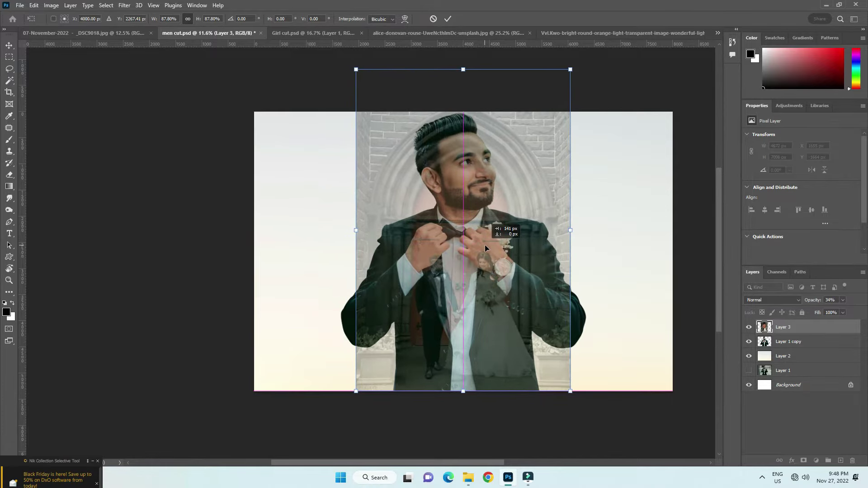
drag(485, 248, 485, 248)
scroll(512, 316, up, 5)
drag(506, 333, 506, 333)
scroll(551, 208, down, 3)
key(Return)
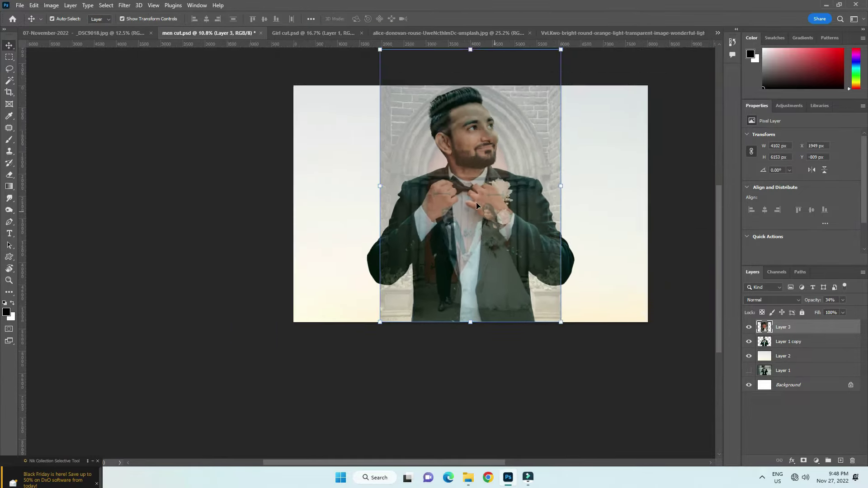
- Duplicate the Layer 1 copy layer containing the cut-out man
click(808, 346)
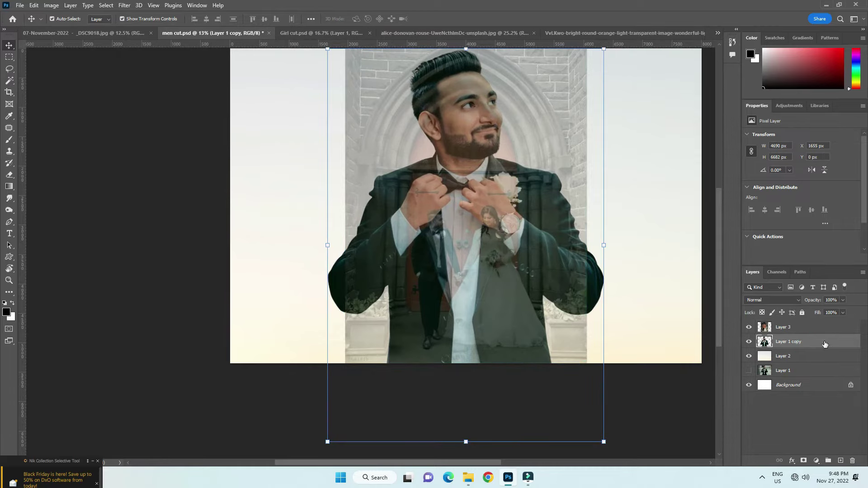
right_click(824, 345)
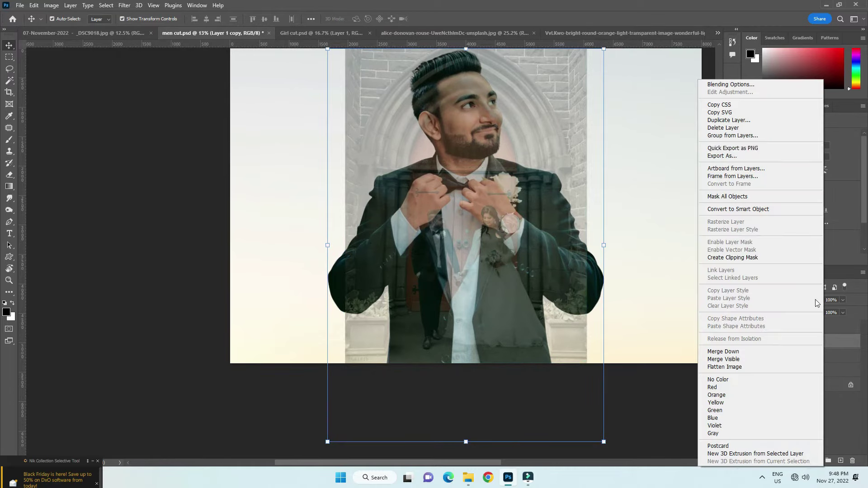
click(728, 120)
click(513, 132)
scroll(506, 234, down, 2)
scroll(506, 234, up, 1)
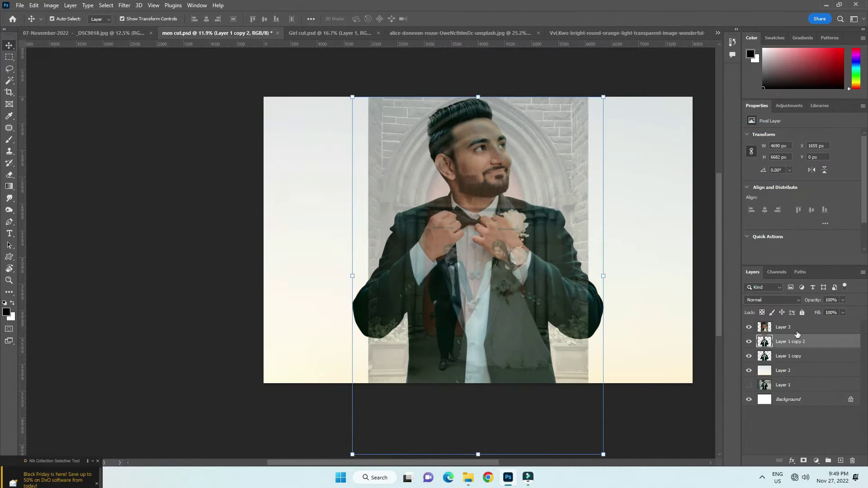
- Restore the couple photo to 100% opacity and clip it to the duplicated man layer beneath
click(797, 328)
drag(838, 314, 848, 310)
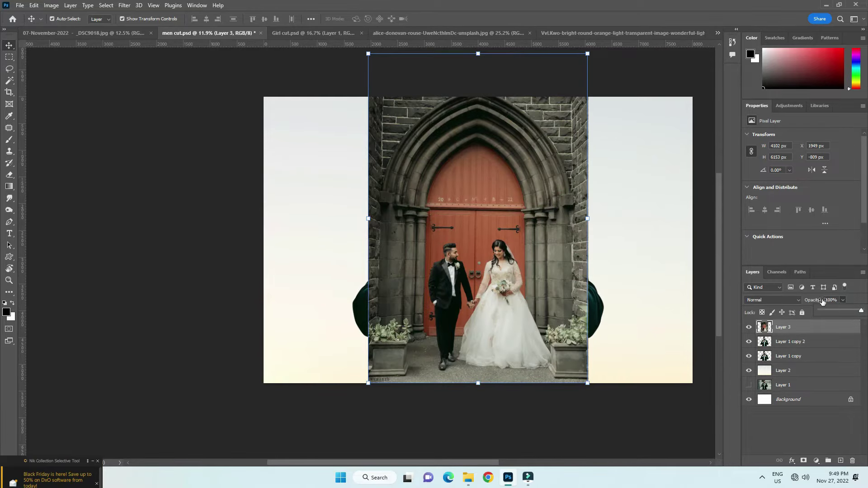
alt+click(816, 332)
scroll(509, 185, up, 1)
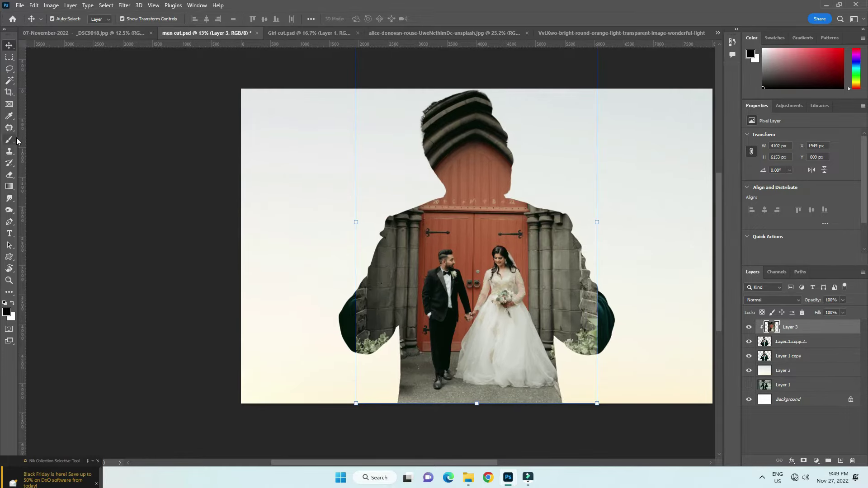
- Add a layer mask to the clipped couple photo and reduce the Brush tool's size for masking
click(9, 140)
click(803, 460)
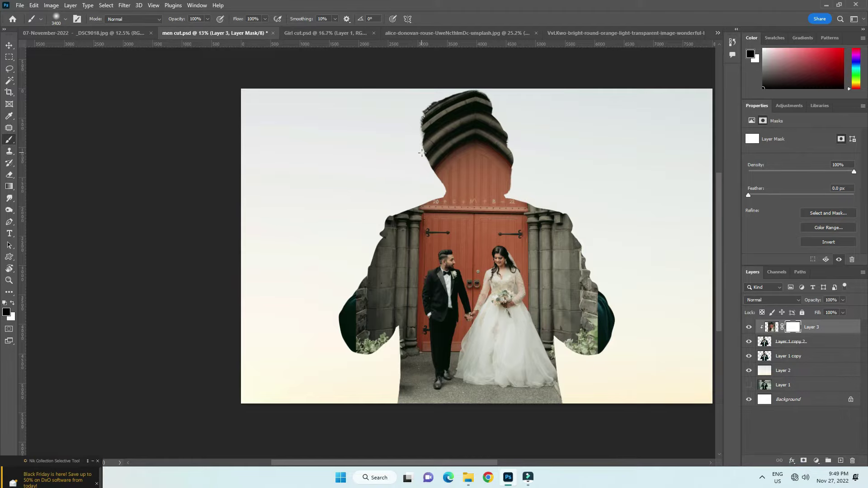
key(bracketleft)
key(bracketleft)
key(bracketleft)
key(bracketleft)
key(bracketleft)
key(bracketleft)
scroll(506, 204, down, 5)
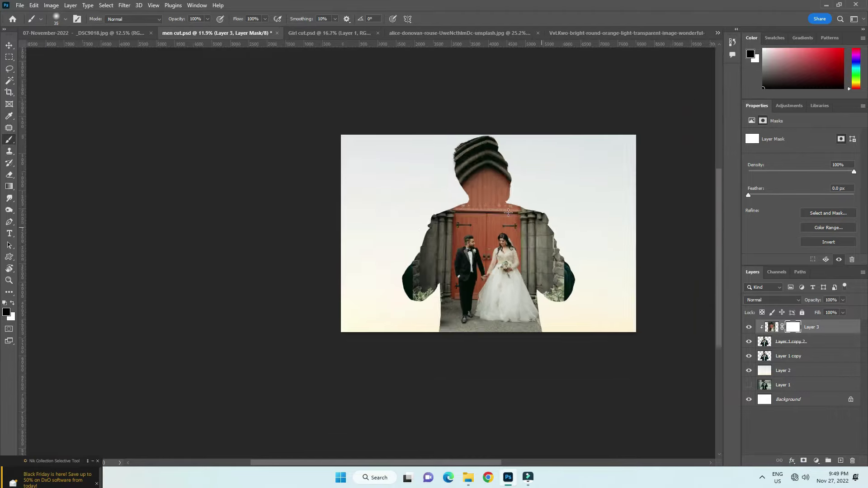
scroll(506, 195, up, 12)
scroll(499, 190, down, 5)
- Enlarge the brush and paint black on the couple photo's mask to reveal the man's hair and face
key(bracketright)
key(bracketright)
key(bracketright)
key(bracketright)
key(bracketright)
key(bracketright)
key(bracketright)
key(bracketright)
key(bracketright)
key(bracketright)
key(bracketright)
key(bracketright)
key(bracketright)
key(bracketright)
mouse_move(501, 127)
mouse_down()
mouse_move(471, 126)
mouse_move(459, 143)
mouse_up()
- Paint black on the mask with a smaller brush to reveal the man's collar, hands and white boutonniere
key(bracketleft)
key(bracketleft)
key(bracketleft)
key(bracketleft)
key(bracketleft)
key(bracketleft)
key(bracketleft)
key(bracketleft)
key(bracketleft)
key(bracketleft)
key(bracketleft)
key(bracketleft)
key(bracketleft)
key(bracketleft)
scroll(452, 199, down, 2)
click(434, 220)
drag(434, 221, 441, 221)
key(bracketleft)
key(bracketleft)
drag(503, 222, 498, 232)
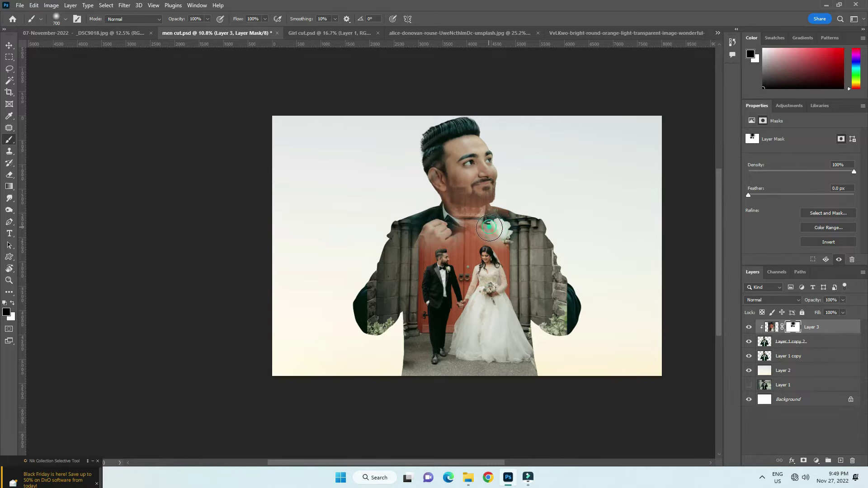
- Set the brush to 50% opacity and size 1200, and reveal more of the man's beard, neck and collar
scroll(515, 201, up, 2)
key(bracketright)
key(bracketright)
key(bracketright)
key(bracketright)
key(bracketright)
key(bracketright)
key(bracketright)
key(bracketright)
key(bracketright)
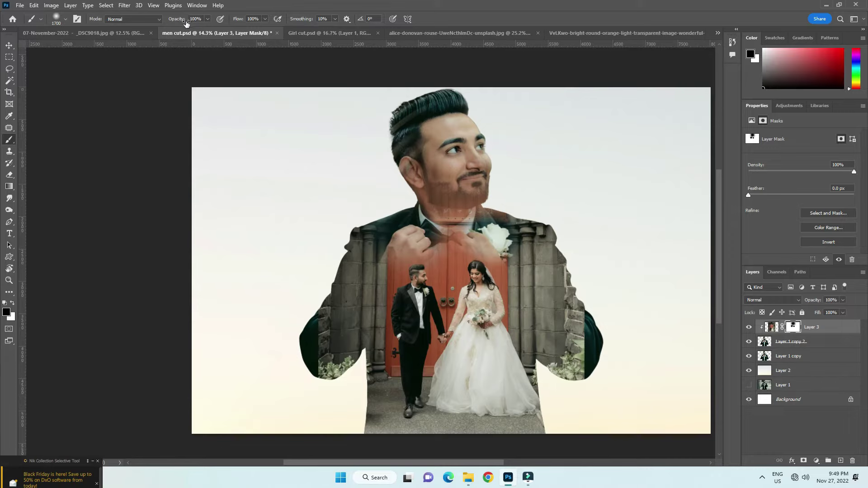
click(186, 30)
key(bracketleft)
key(bracketleft)
key(bracketleft)
key(bracketleft)
key(bracketleft)
mouse_move(456, 199)
mouse_down()
mouse_move(437, 199)
mouse_move(452, 213)
mouse_move(495, 206)
mouse_move(507, 223)
mouse_up()
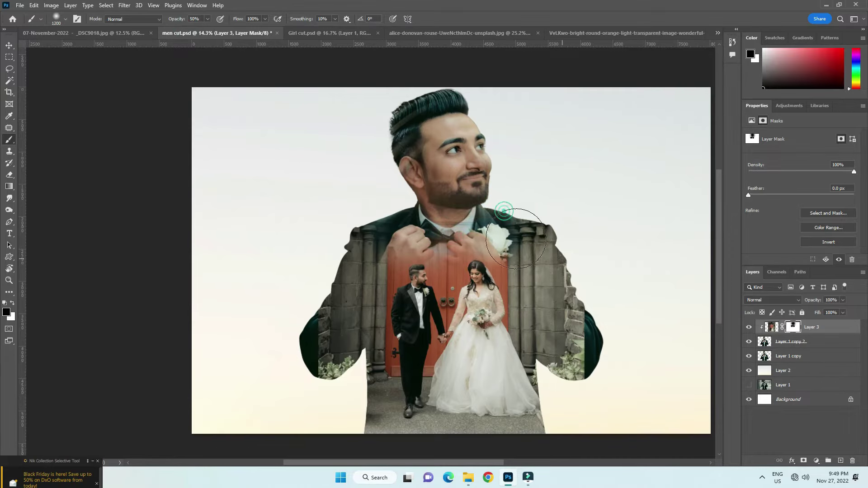
- Fade the couple photo's outer edges on the mask so both of the man's sleeves and elbows blend in
mouse_move(616, 317)
mouse_down()
mouse_move(606, 379)
mouse_move(611, 328)
mouse_up()
mouse_move(282, 337)
mouse_down()
mouse_move(292, 406)
mouse_move(301, 357)
mouse_move(311, 407)
mouse_move(350, 431)
mouse_move(300, 417)
mouse_move(322, 383)
mouse_up()
click(296, 288)
click(300, 304)
click(607, 378)
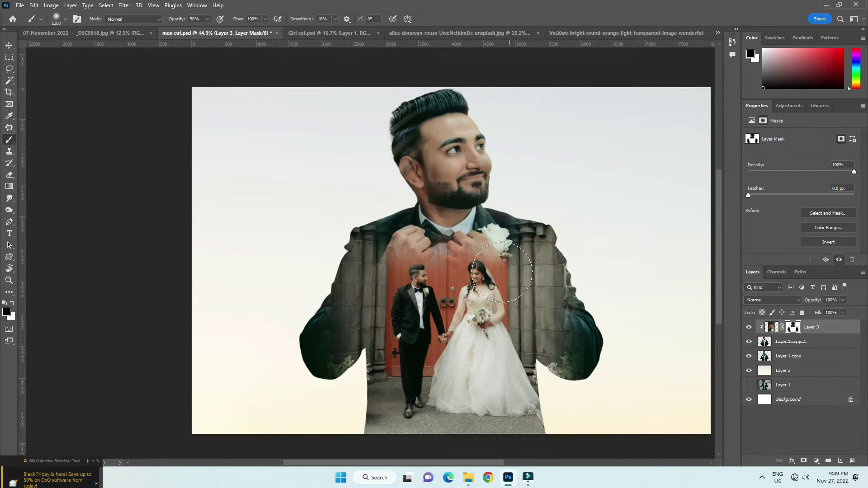
scroll(520, 217, up, 1)
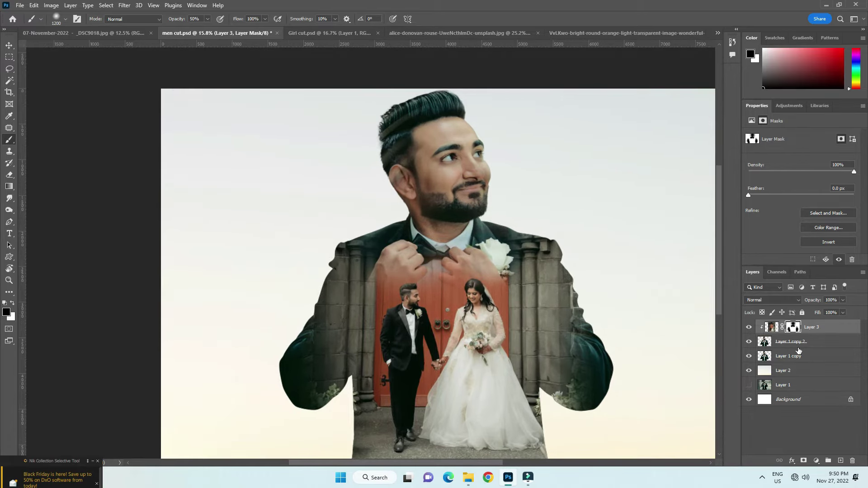
- Set the brush to 27% opacity and paint black on the mask to faintly reveal the large portrait's sleeve and cuff beside the small groom
scroll(472, 308, up, 4)
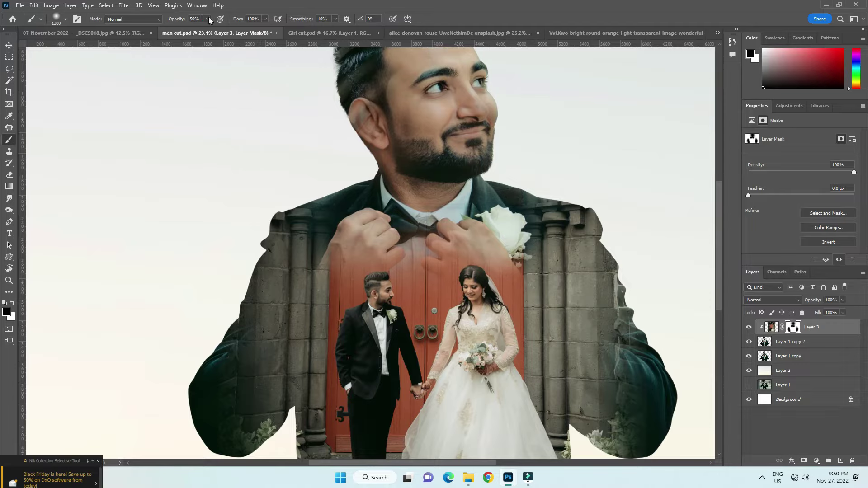
drag(209, 20, 199, 32)
click(307, 262)
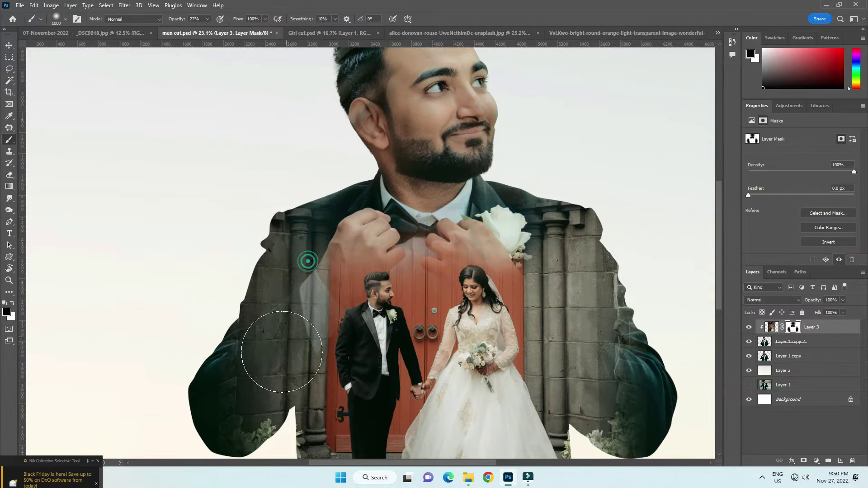
scroll(282, 351, down, 4)
click(285, 297)
key(bracketleft)
key(bracketleft)
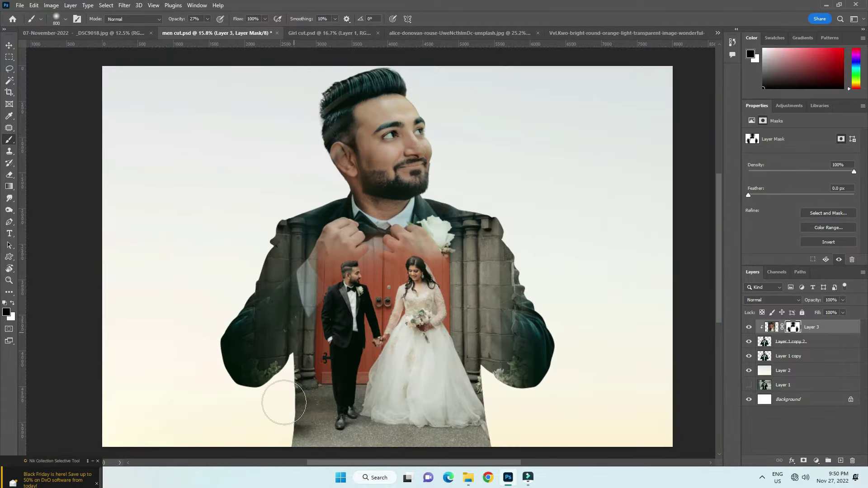
- Paint the mask at 27% opacity with a size 800 brush to bring out the sleeve and shoulder on the bride's side
drag(488, 224, 488, 289)
click(458, 273)
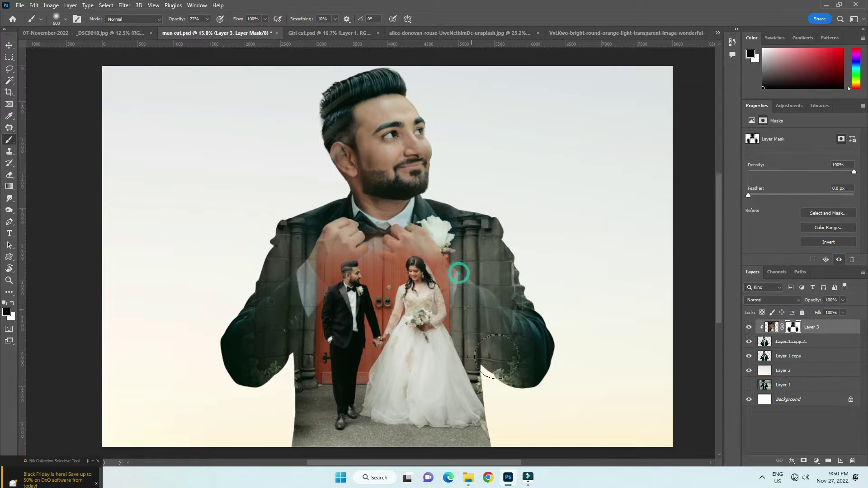
click(467, 313)
click(482, 216)
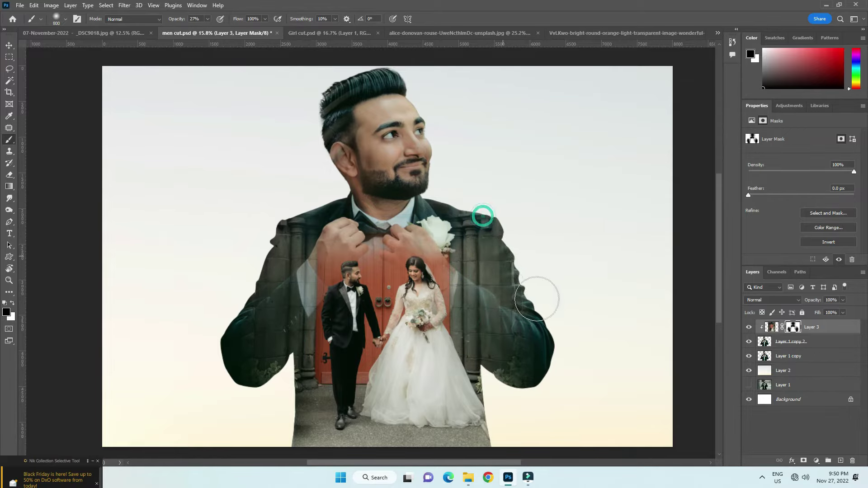
scroll(496, 183, down, 2)
click(355, 216)
- Dab black lightly on the mask along the bottom edge of the couple photo, below the couple's feet
scroll(433, 196, down, 2)
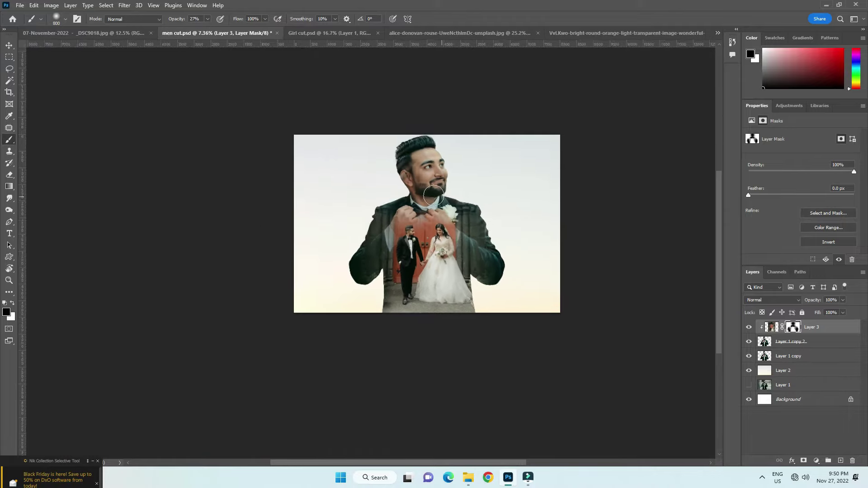
scroll(432, 195, up, 1)
click(380, 355)
click(509, 364)
click(467, 378)
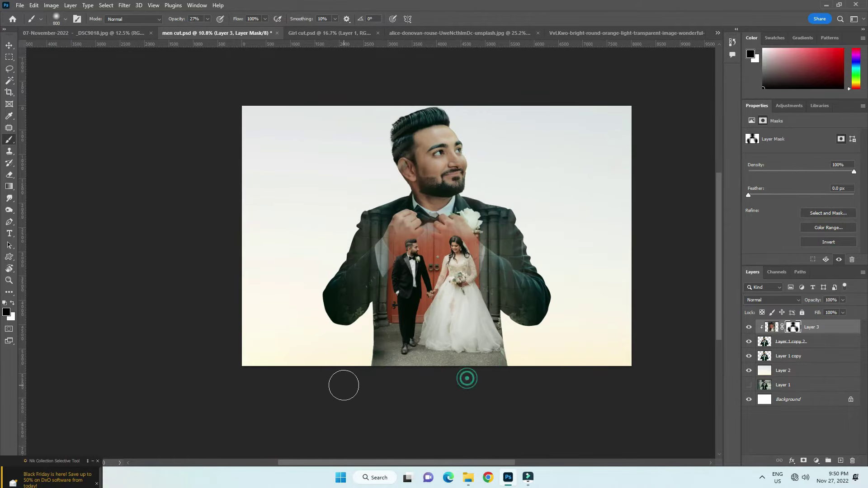
scroll(513, 318, down, 1)
scroll(452, 271, up, 4)
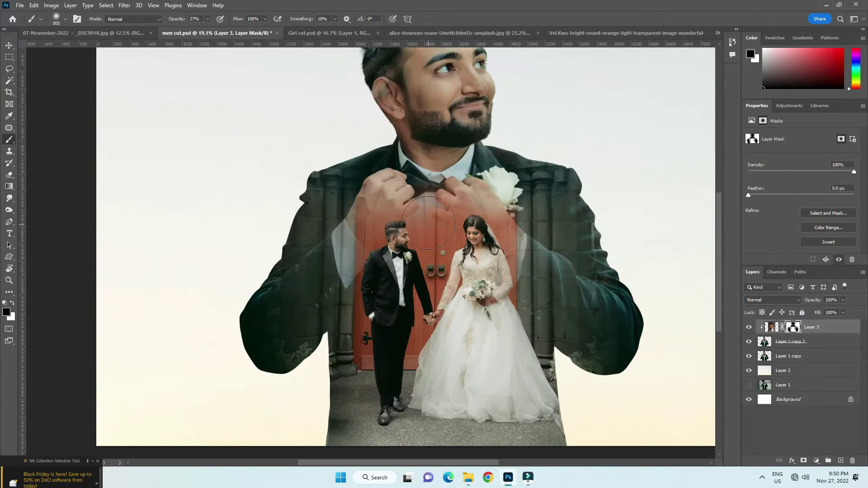
- Reduce the brush to size 500 and paint the mask between the man's hands to faintly reveal his shirt front
scroll(425, 224, up, 9)
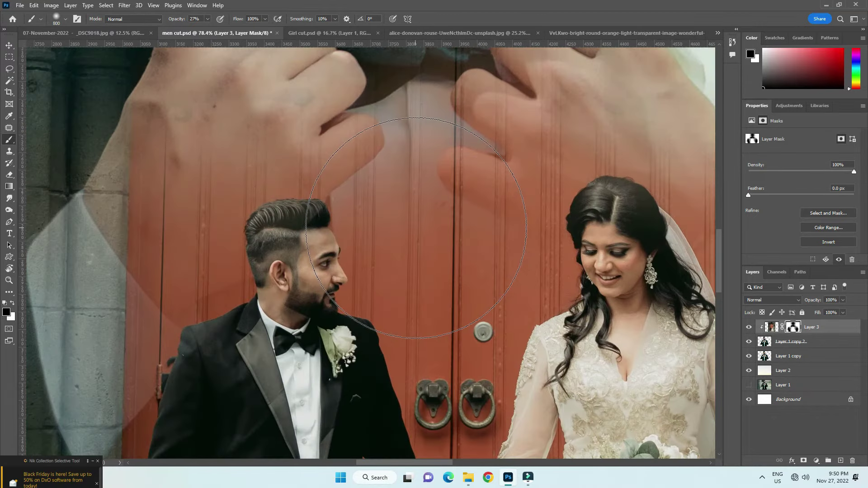
key(bracketleft)
key(bracketleft)
key(bracketleft)
click(440, 244)
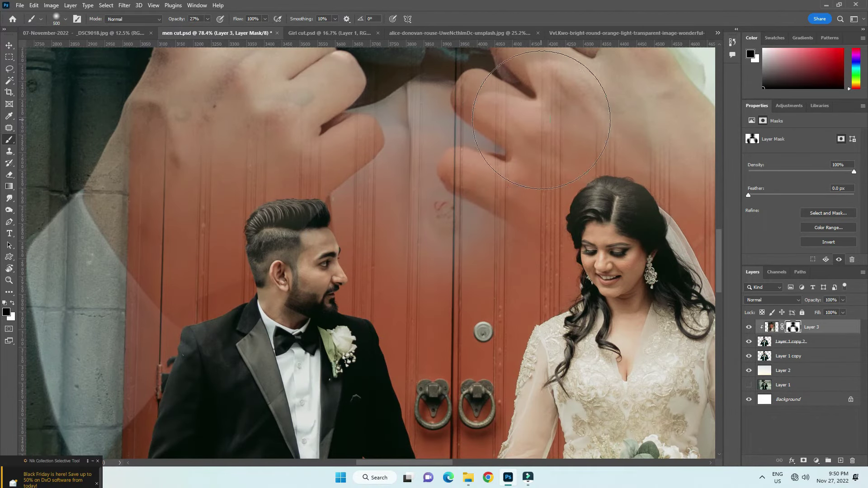
- Lower the brush opacity to 13% and soften the mask transition over the red door between the couple, enlarging the brush to 600
key(p)
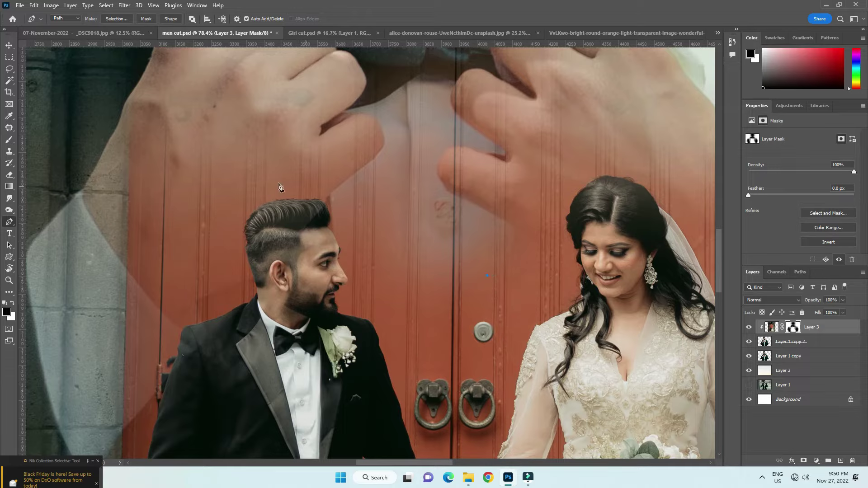
click(9, 140)
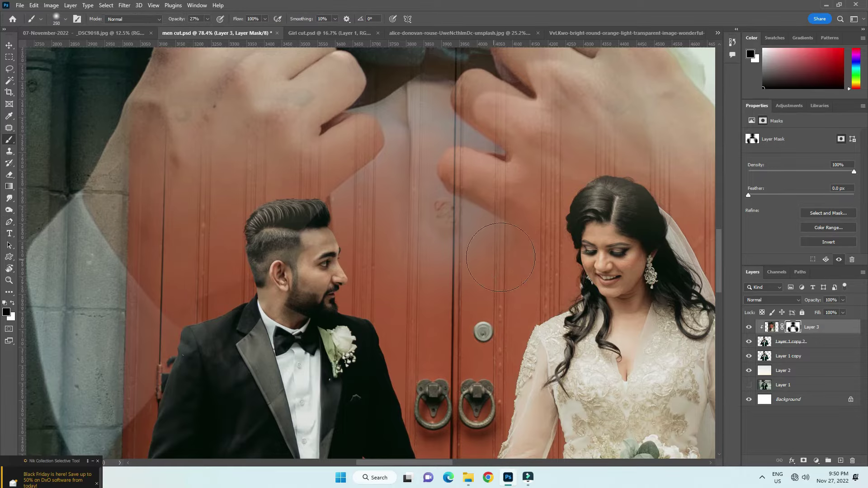
drag(202, 28, 195, 28)
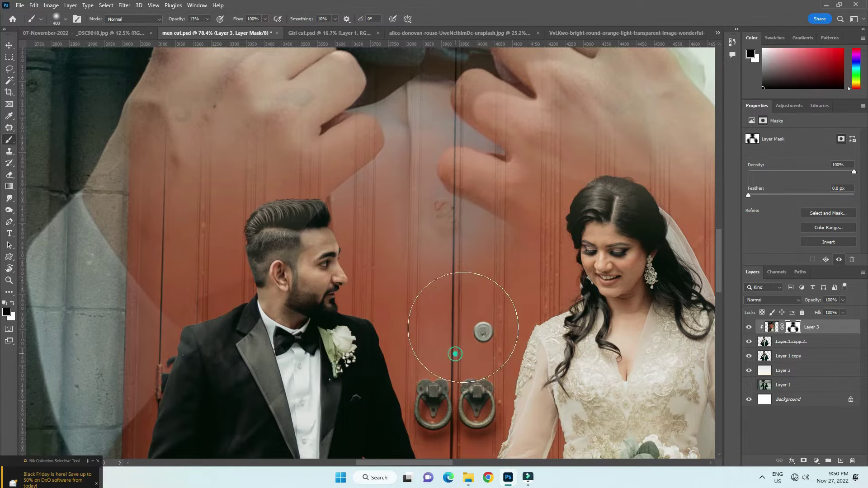
alt+scroll(440, 184, down, 2)
key(bracketright)
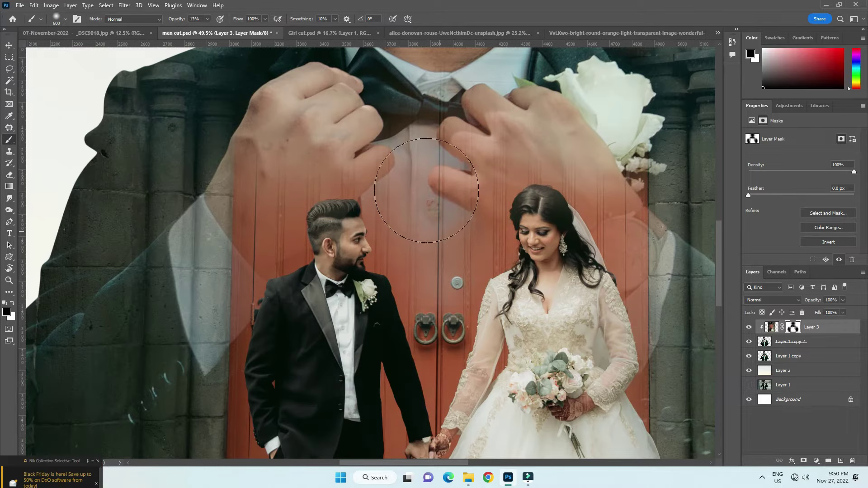
alt+scroll(445, 180, down, 2)
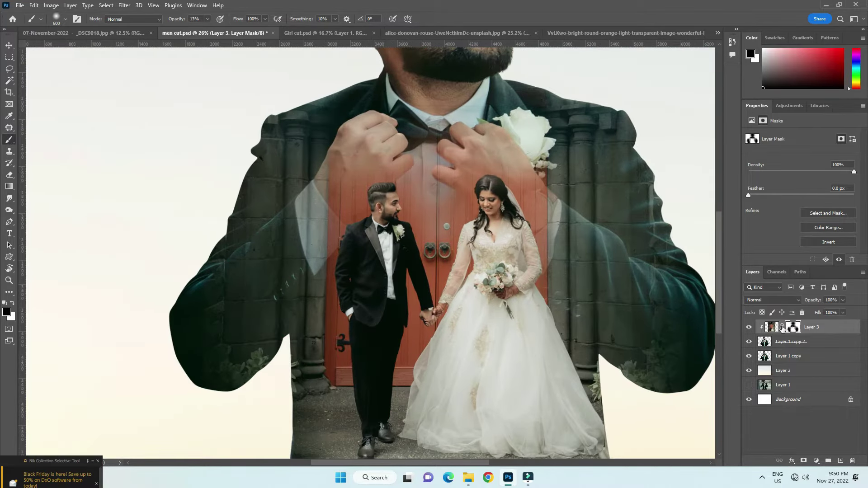
click(778, 328)
key(e)
key(bracketleft)
key(bracketleft)
key(bracketleft)
key(bracketleft)
key(bracketleft)
key(bracketleft)
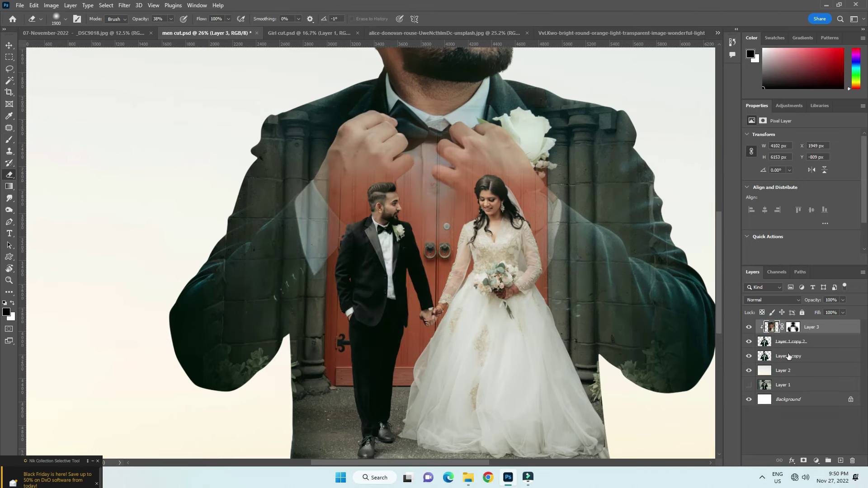
click(797, 342)
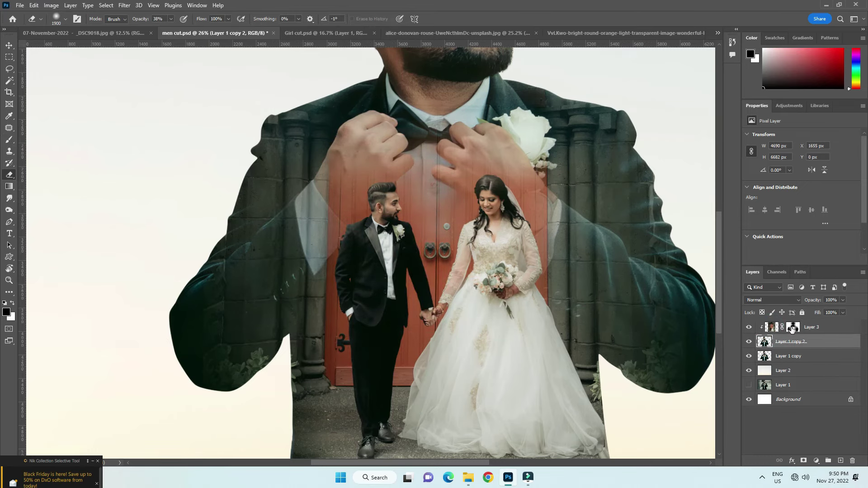
click(791, 328)
scroll(454, 246, down, 4)
scroll(407, 280, down, 3)
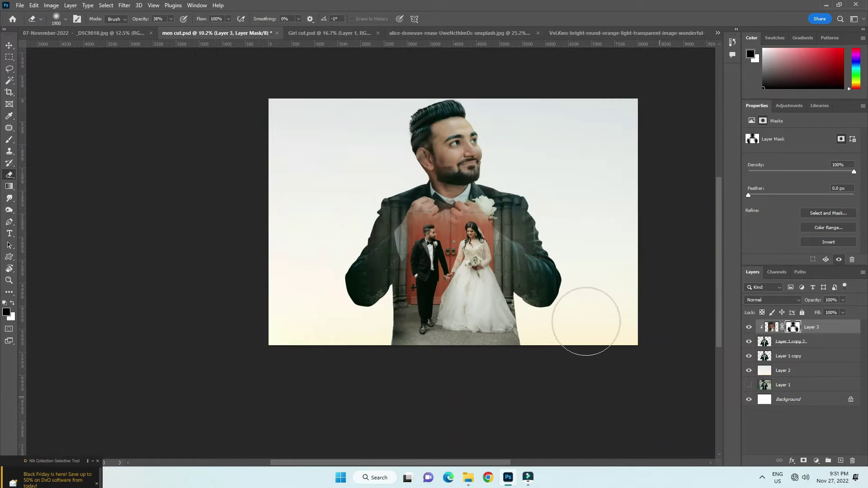
scroll(429, 189, up, 2)
key(v)
scroll(443, 114, down, 1)
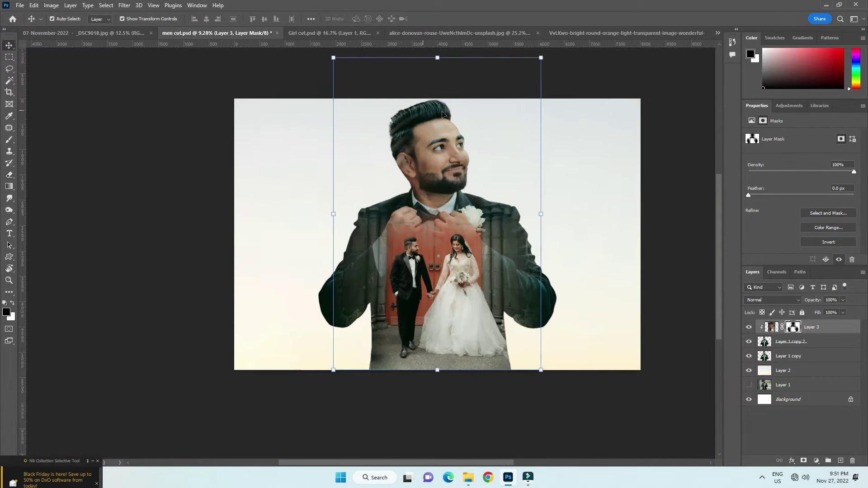
scroll(443, 113, up, 2)
click(630, 170)
scroll(465, 240, up, 7)
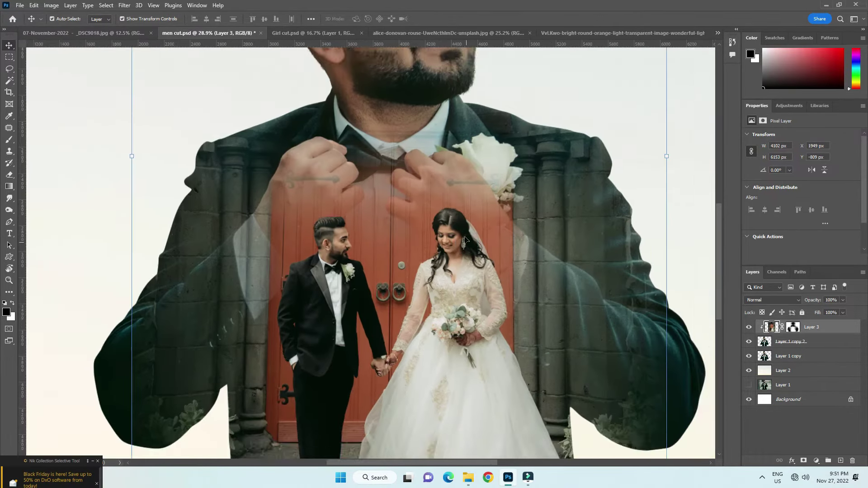
scroll(465, 239, up, 2)
- Paint black on the couple layer's mask at 47% opacity to clear the door hinges from the man's hands and boutonniere
click(792, 326)
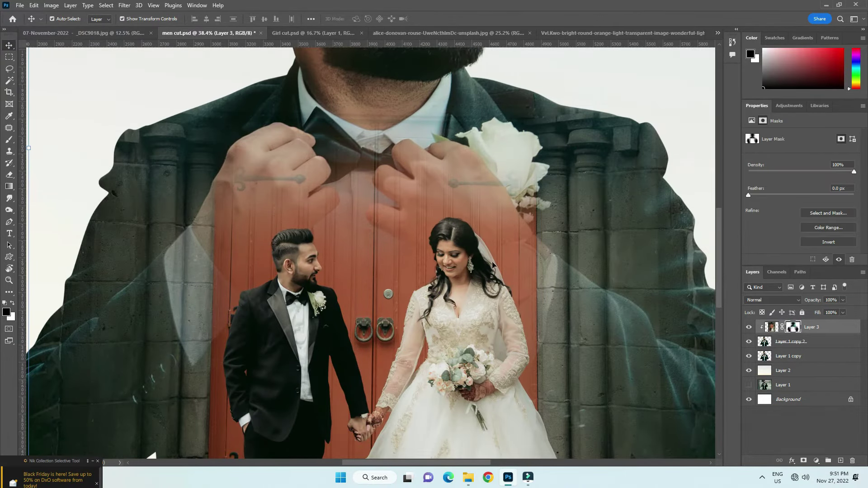
click(9, 141)
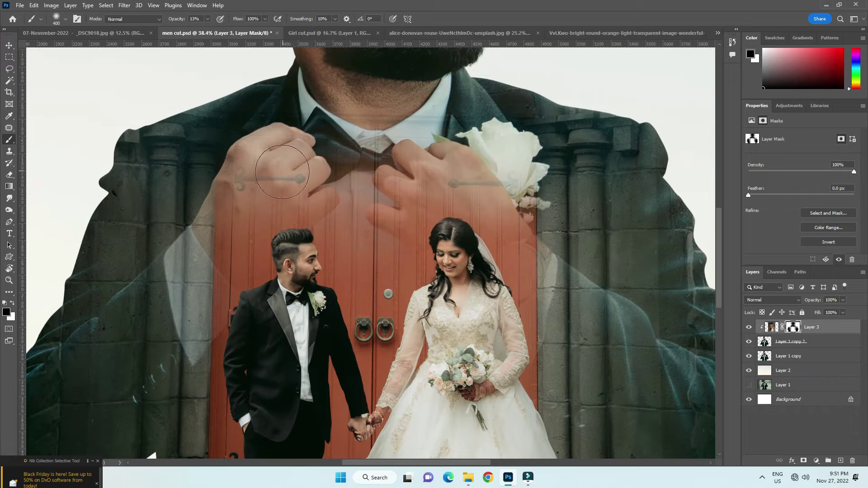
drag(207, 19, 216, 29)
key(bracketright)
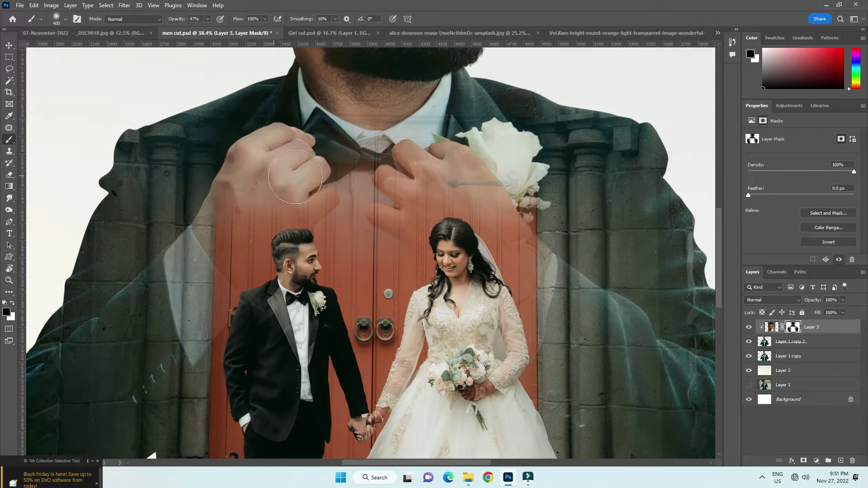
drag(516, 180, 502, 180)
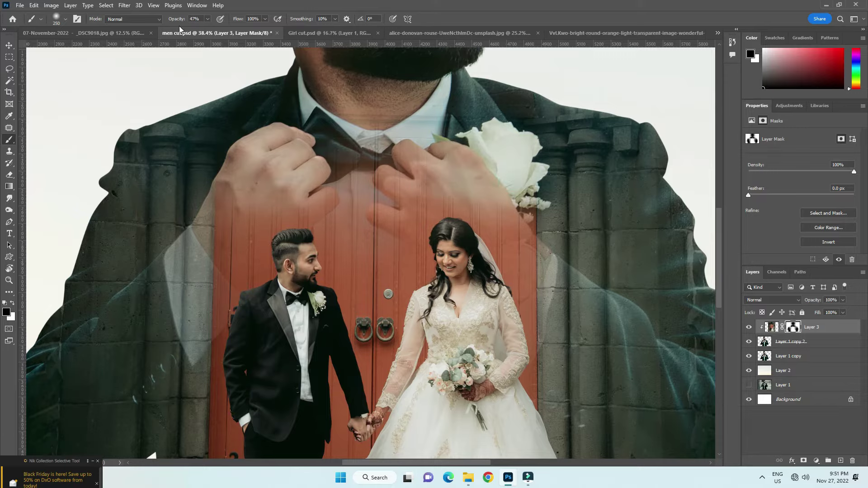
- Set the brush to 22% opacity, enlarge it to 800, and paint the mask to reveal the man's bow tie, shirt front and hands
drag(205, 25, 195, 28)
key(bracketright)
key(bracketright)
key(bracketright)
key(bracketright)
key(bracketright)
key(bracketright)
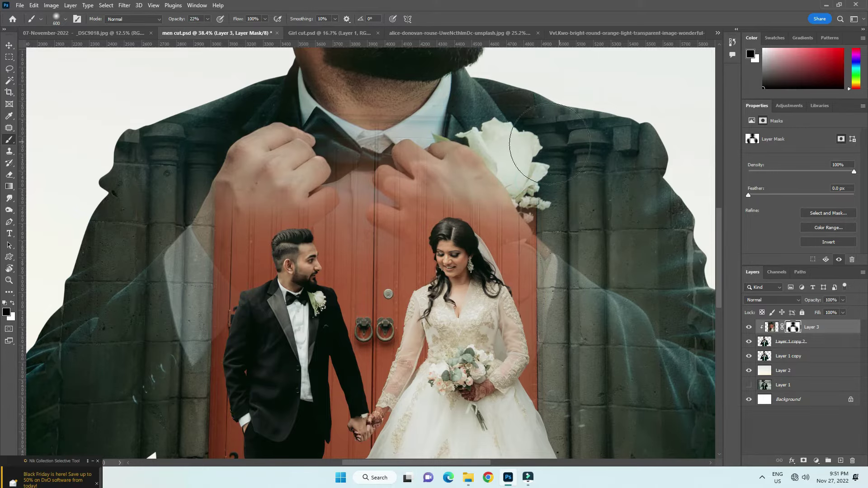
mouse_move(426, 159)
mouse_down()
mouse_move(349, 175)
mouse_move(398, 199)
mouse_move(205, 149)
mouse_move(247, 155)
mouse_move(232, 154)
mouse_up()
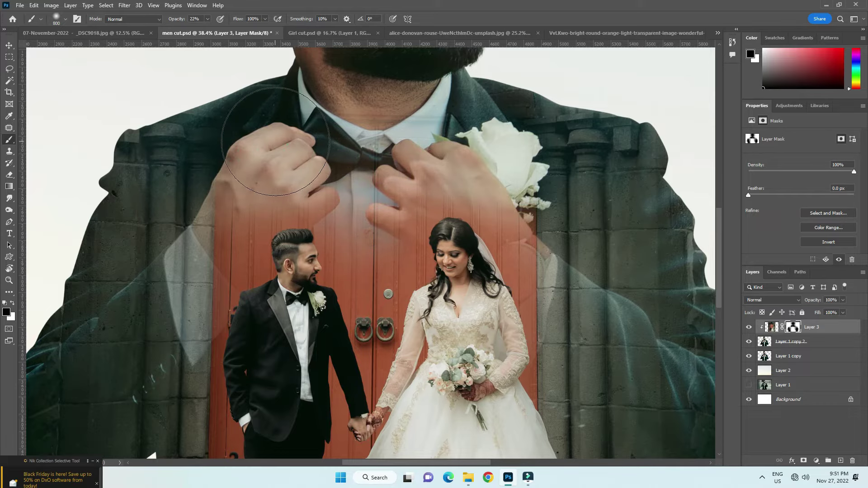
- Examine the whole composite zoomed in and out, and deselect the couple layer for an unobstructed view
scroll(371, 158, down, 3)
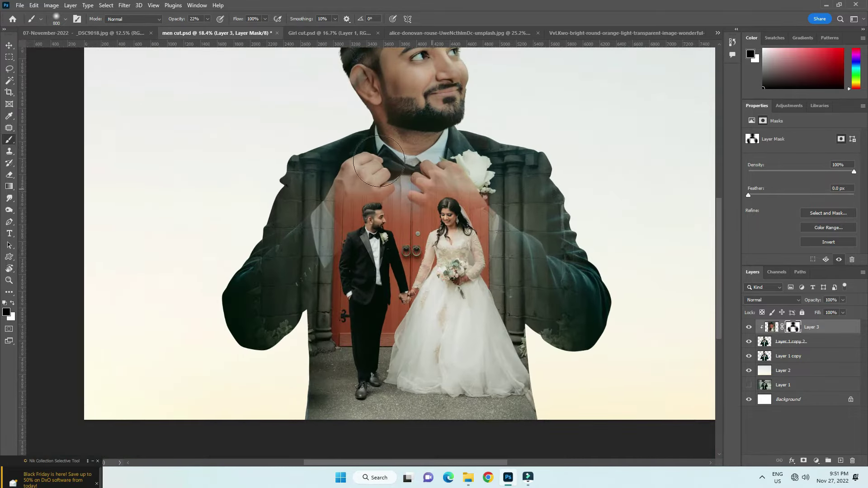
click(9, 45)
scroll(633, 217, down, 2)
scroll(491, 199, up, 2)
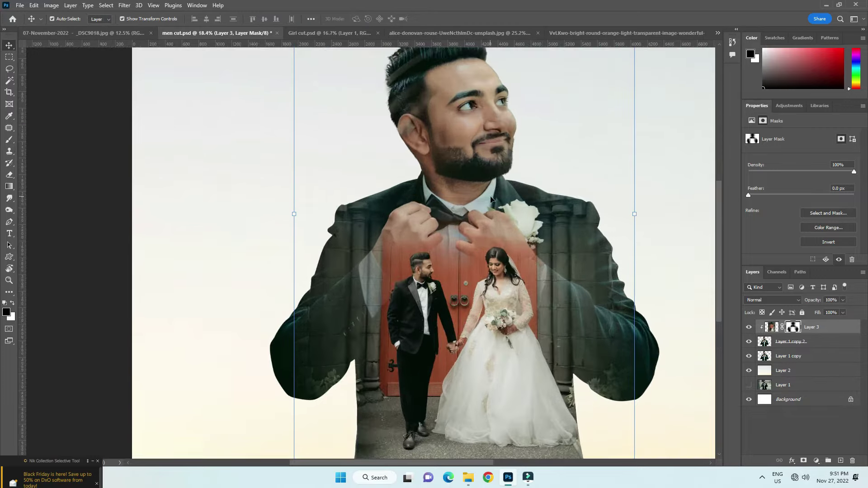
click(10, 140)
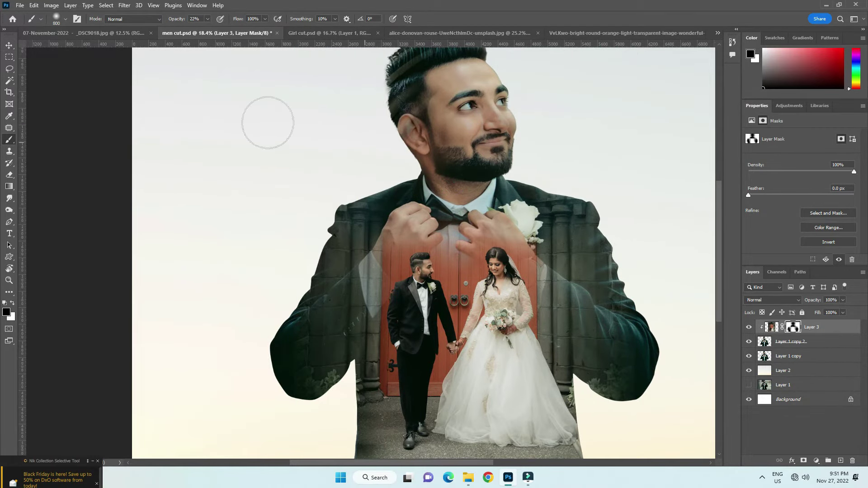
click(9, 45)
scroll(300, 188, down, 3)
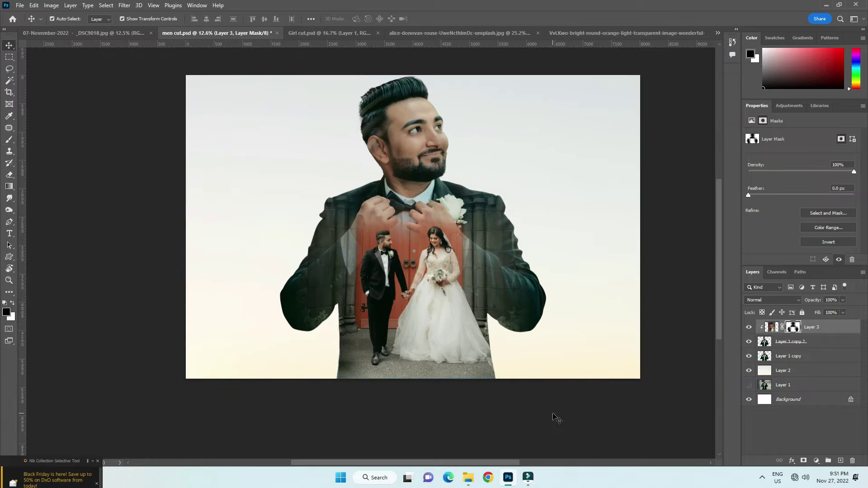
click(552, 416)
scroll(392, 168, down, 2)
scroll(460, 214, up, 1)
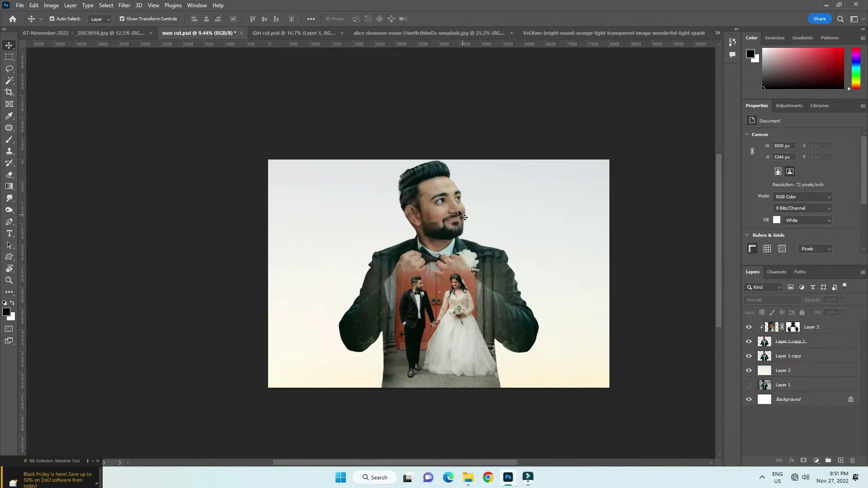
- Switch to Girl cut.psd and open the Shadows/Highlights adjustment for the cut-out bride layer
click(274, 33)
scroll(514, 175, up, 5)
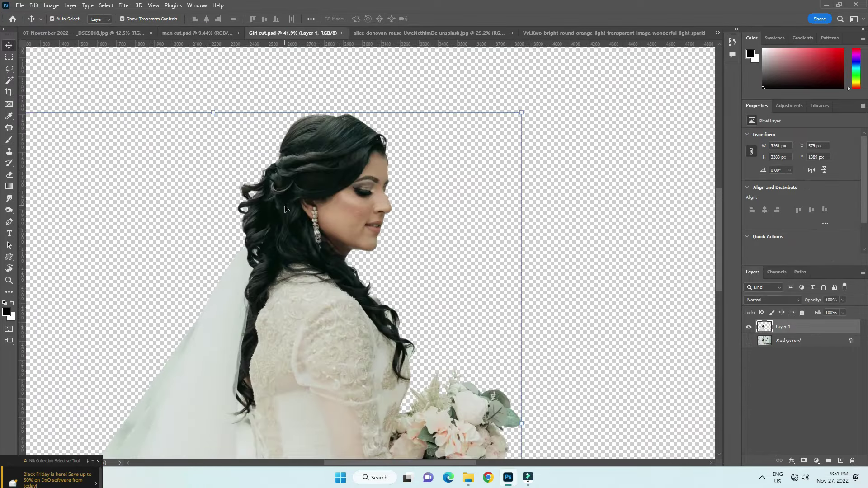
click(124, 5)
mouse_move(51, 5)
mouse_move(68, 27)
click(181, 181)
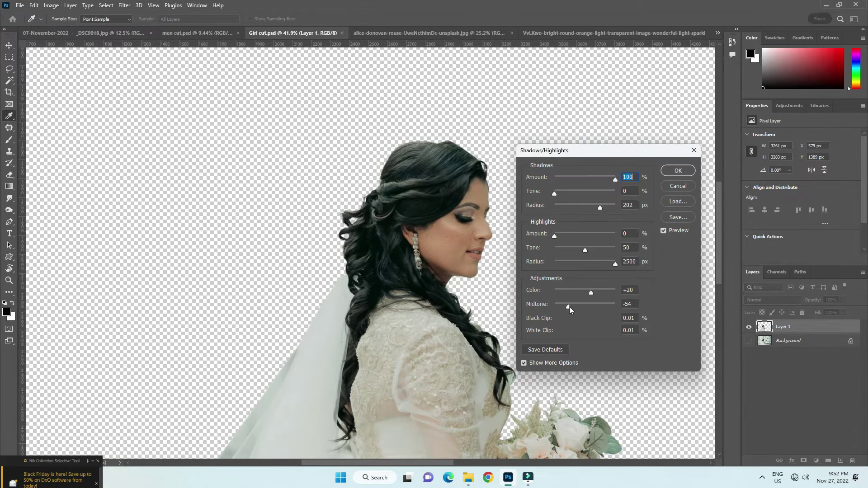
- Apply Shadows/Highlights with Shadows Tone 13%, Highlights Tone 57%, Color +84 and Midtone -5 to the cut-out bride
drag(568, 192, 563, 194)
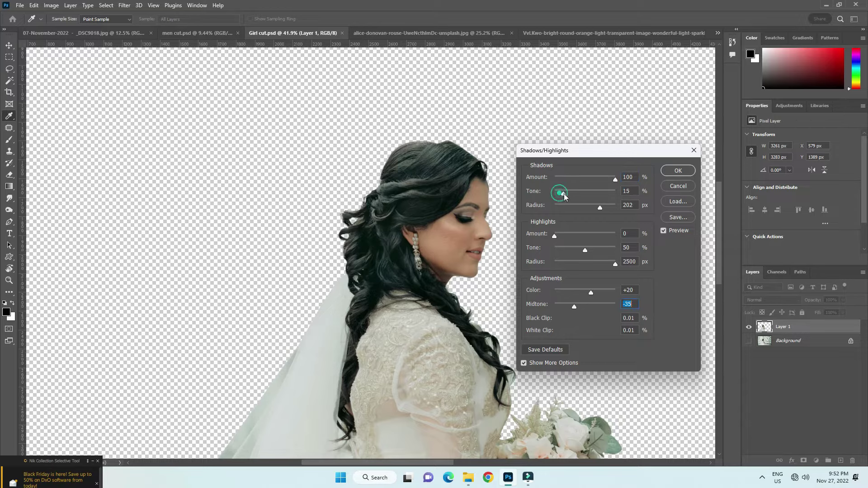
drag(579, 305, 583, 304)
drag(586, 247, 590, 247)
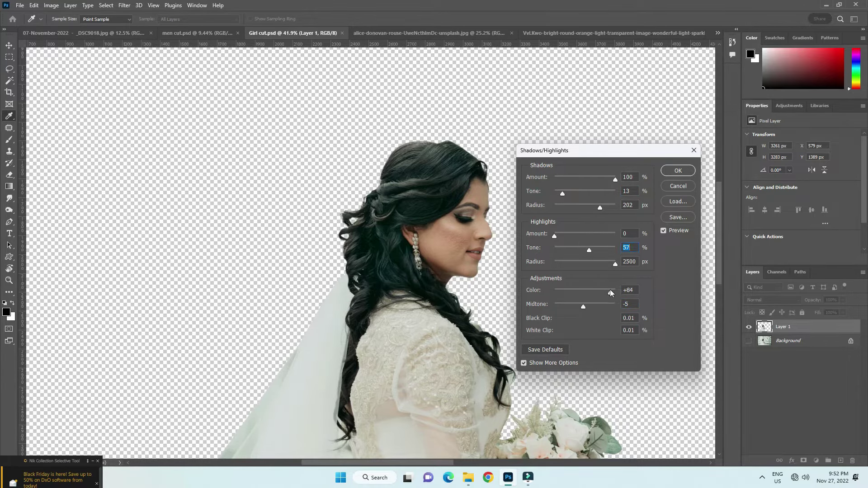
click(678, 171)
- Apply a Camera Raw filter to the bride with Contrast +21, Highlights +19, Shadows +40, Texture -5, Clarity -3 and Vibrance +3
click(128, 5)
click(138, 38)
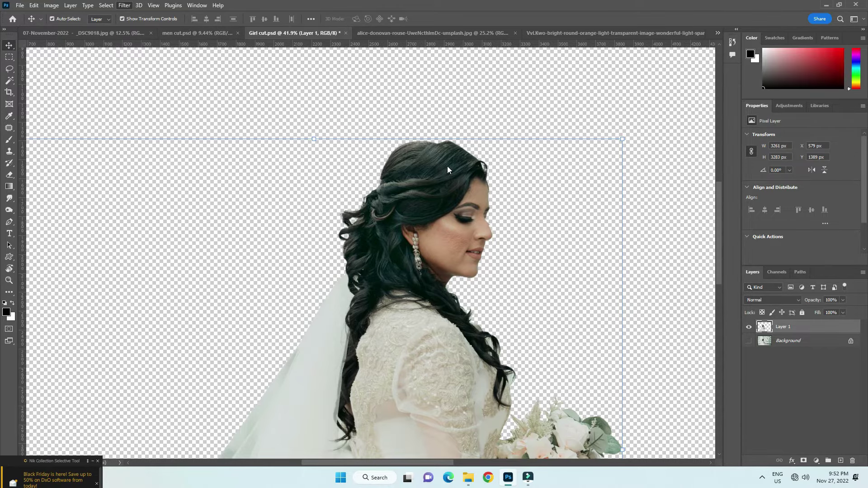
scroll(277, 227, up, 3)
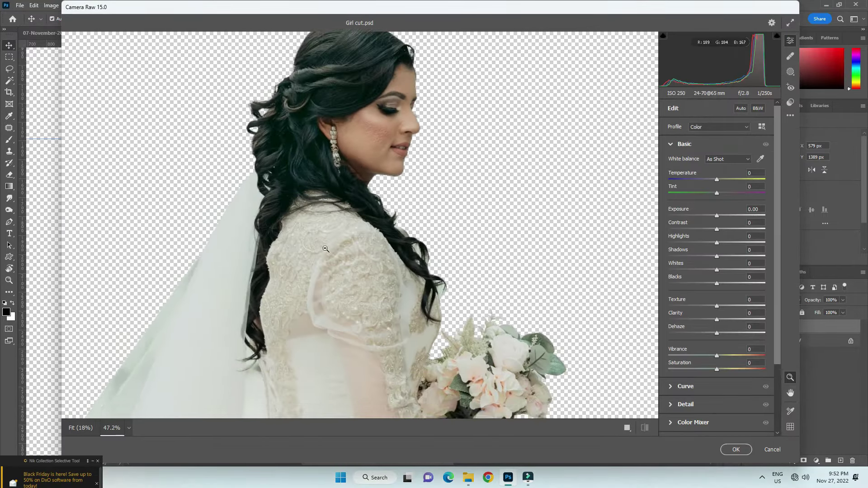
scroll(325, 249, up, 2)
drag(715, 310, 720, 319)
mouse_move(716, 229)
mouse_down()
mouse_move(735, 256)
mouse_move(723, 244)
mouse_up()
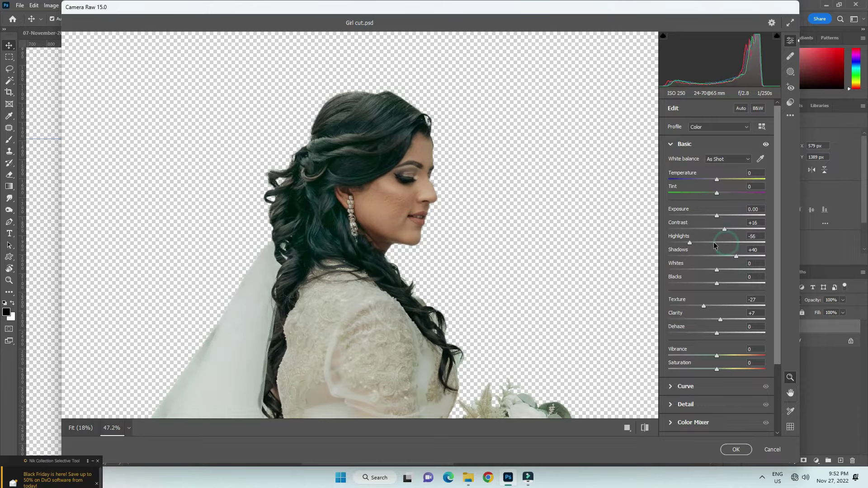
drag(720, 320, 710, 319)
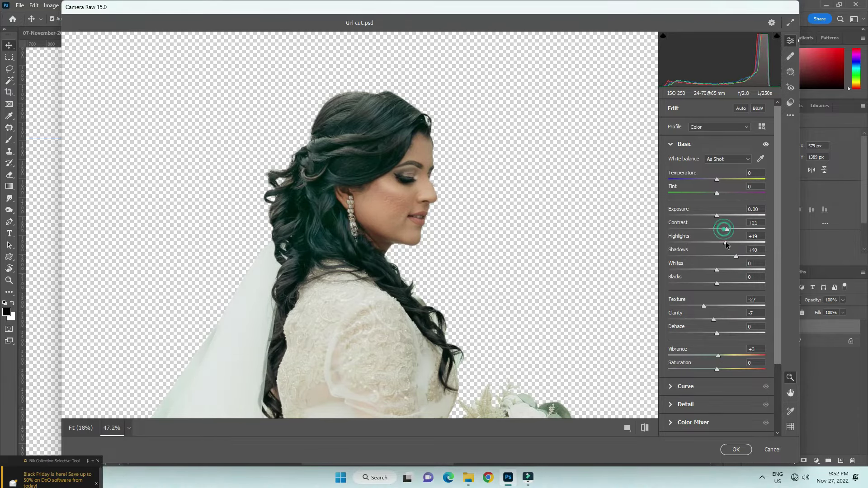
drag(705, 308, 717, 324)
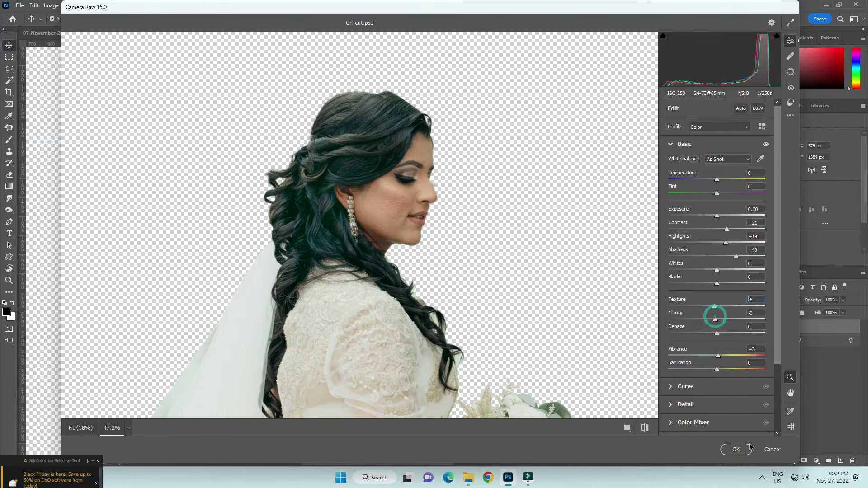
click(736, 449)
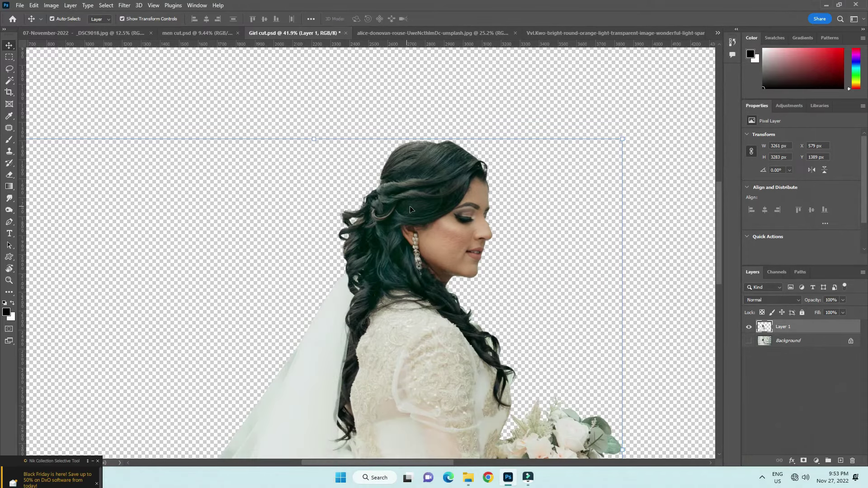
- Smooth the bride's skin with the Imagenomic Portraiture filter on the Default preset, checking her face in the preview
scroll(446, 225, up, 3)
click(124, 6)
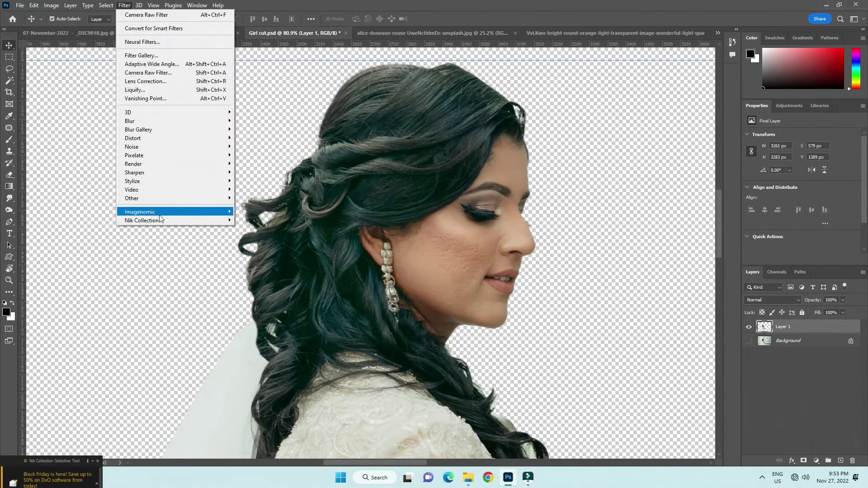
click(247, 214)
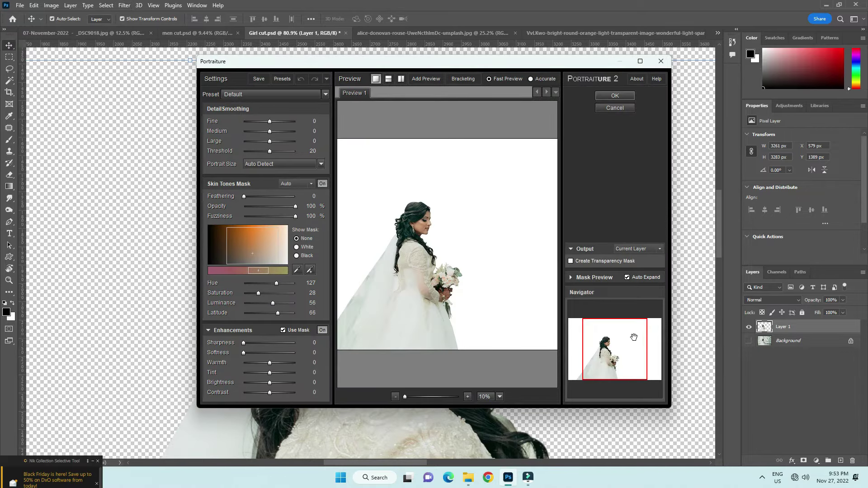
drag(635, 338, 606, 351)
drag(407, 397, 423, 396)
drag(431, 182, 473, 274)
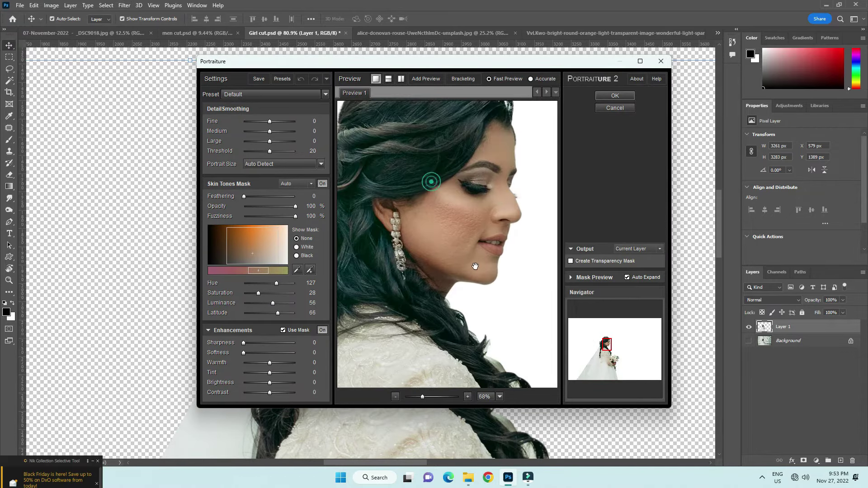
click(614, 95)
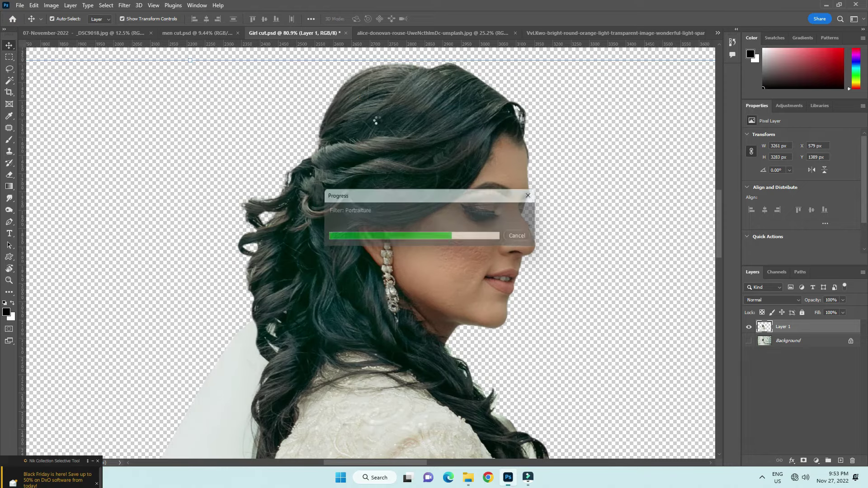
- Copy the bride layer into men cut.psd and scale it to about 273%, moving her over the groom
key(ctrl+0)
drag(813, 330, 453, 207)
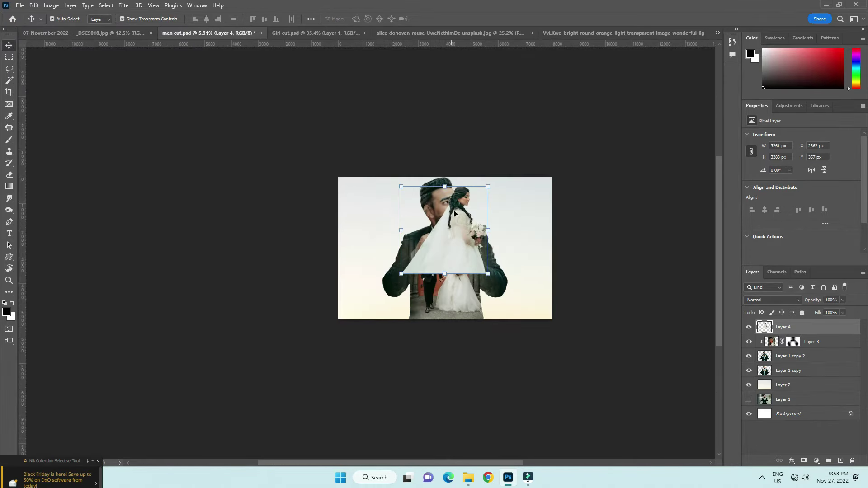
drag(402, 272, 252, 422)
scroll(393, 179, up, 2)
drag(335, 293, 407, 262)
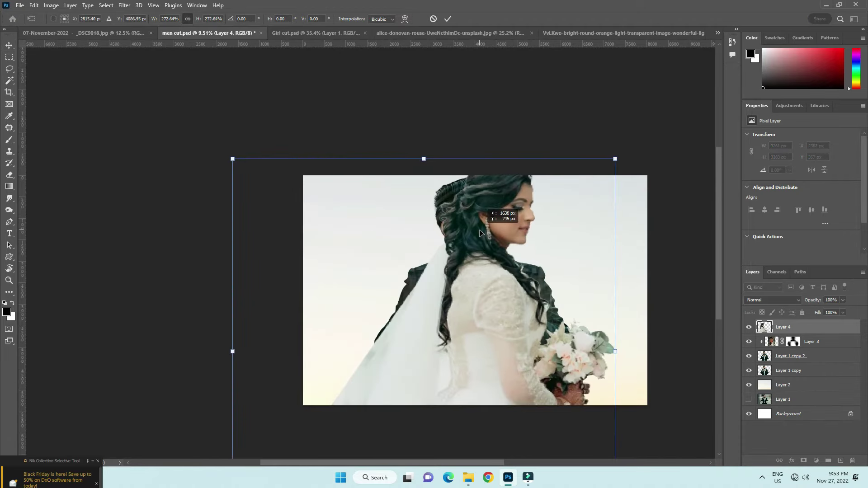
- Move the bride layer below Layer 1 copy 2, enlarge it to about 139% and position her face beside the groom's
drag(808, 331, 791, 354)
scroll(515, 205, down, 3)
drag(591, 171, 674, 85)
drag(559, 230, 492, 305)
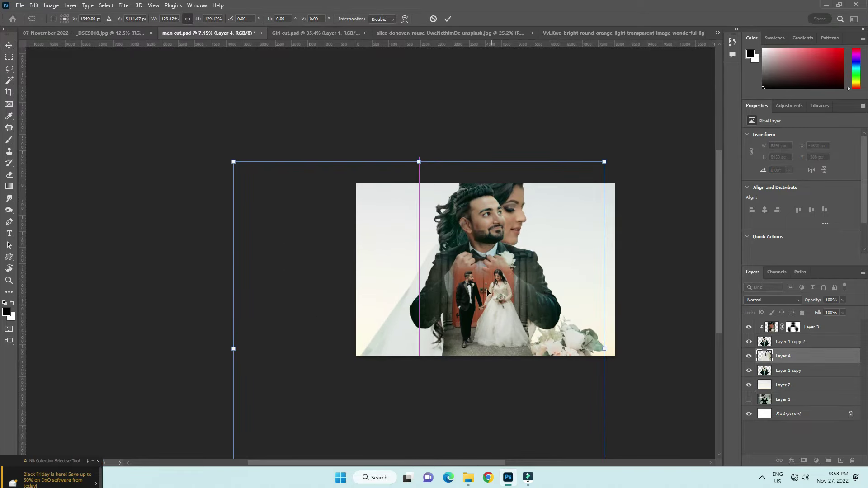
scroll(512, 212, down, 2)
drag(517, 196, 535, 178)
drag(527, 219, 512, 235)
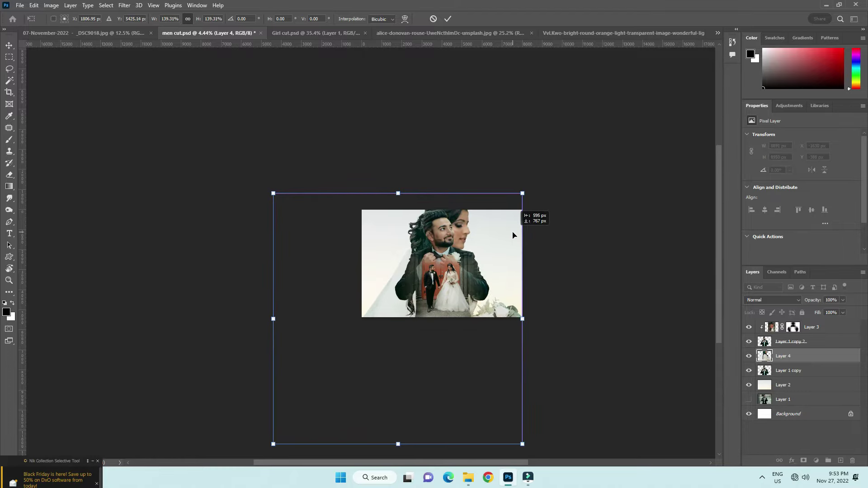
click(447, 19)
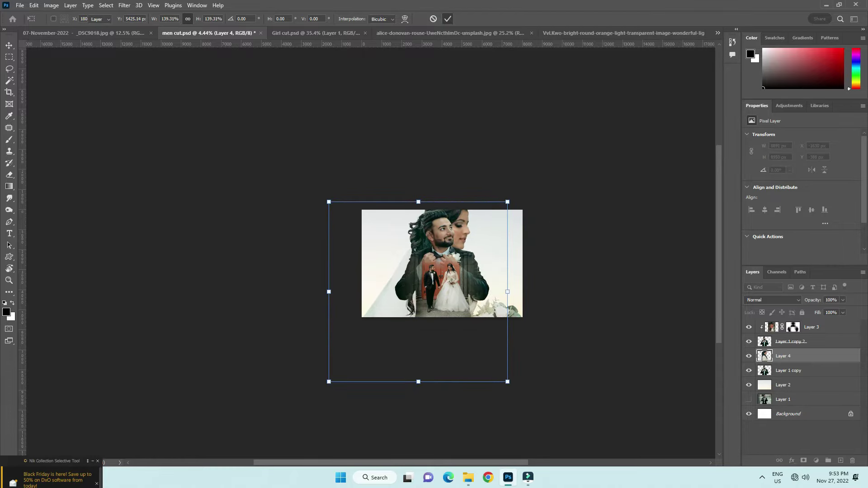
scroll(514, 223, up, 4)
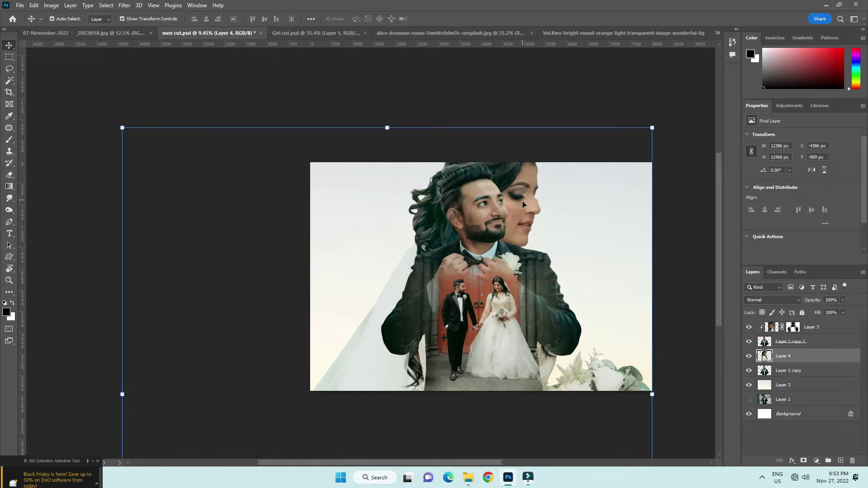
drag(524, 203, 530, 205)
- Set the bride layer's opacity to 50% and check how she blends behind the groom
scroll(529, 205, down, 2)
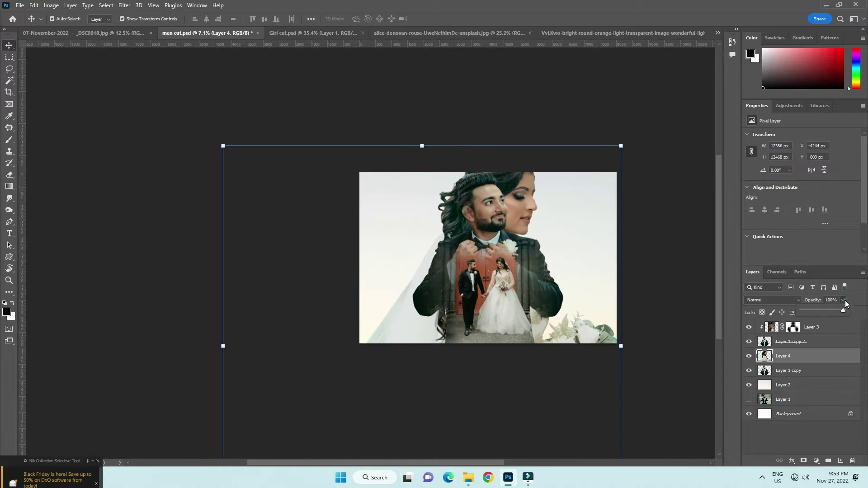
drag(825, 311, 822, 311)
text(50)
click(562, 293)
scroll(477, 277, up, 2)
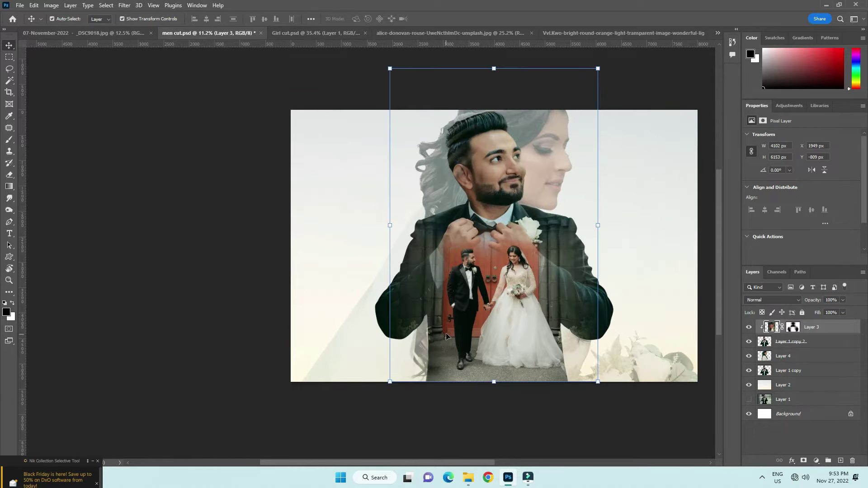
scroll(537, 304, down, 1)
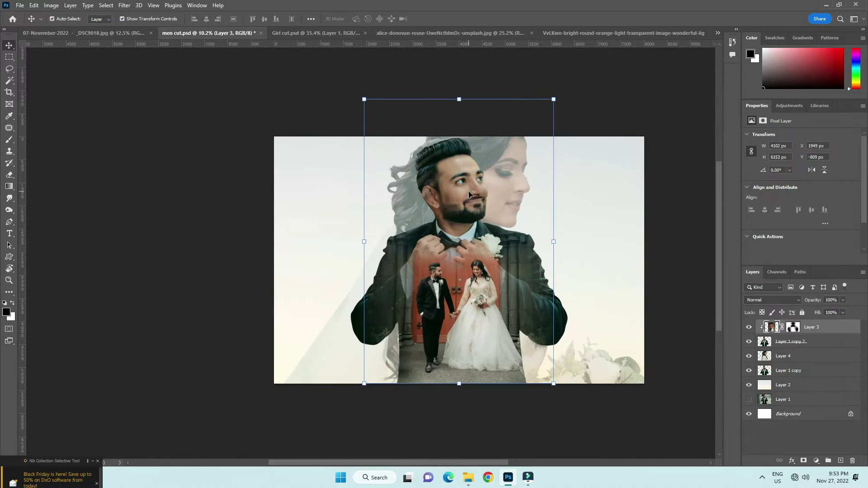
- Add a layer mask to the bride layer, Layer 4, and set the Eraser's opacity to 15%
click(805, 356)
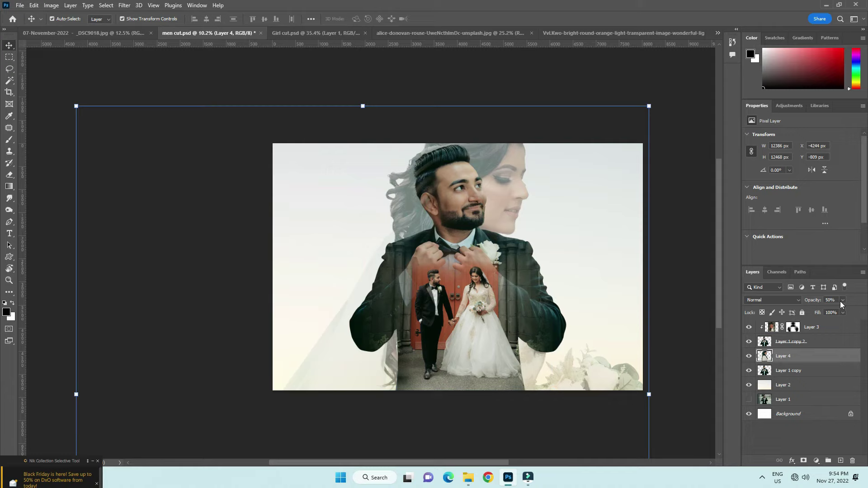
click(8, 142)
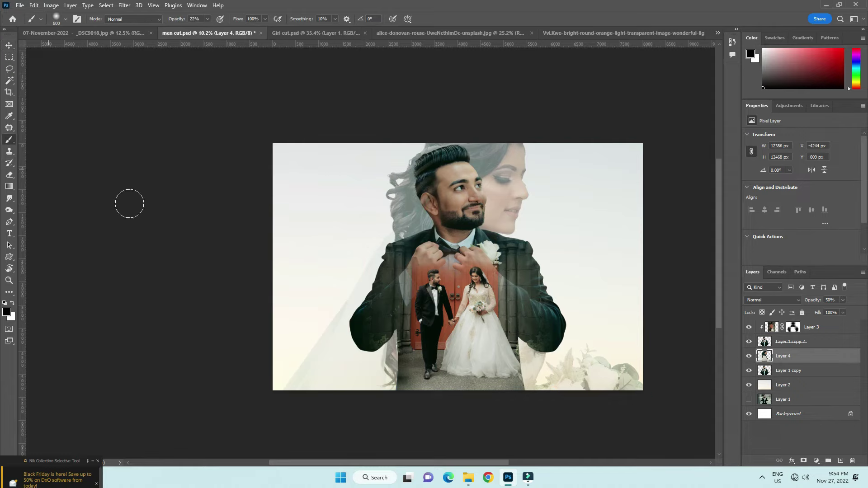
key(e)
scroll(495, 340, up, 2)
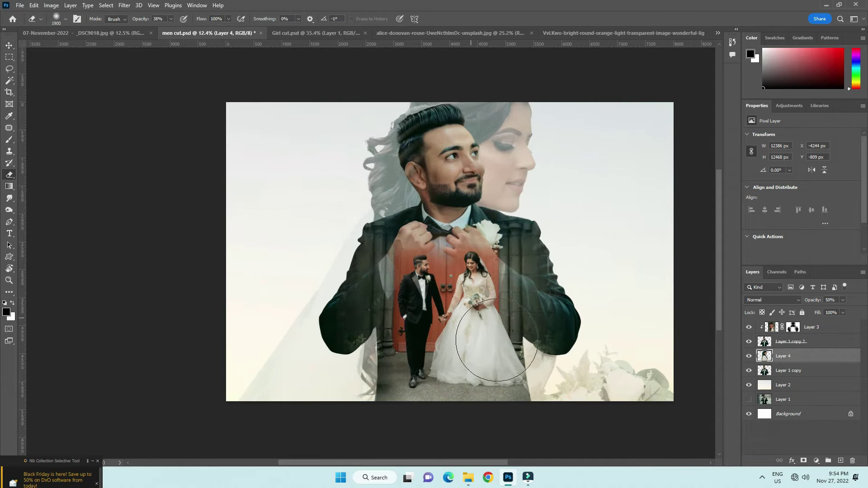
click(803, 460)
click(170, 19)
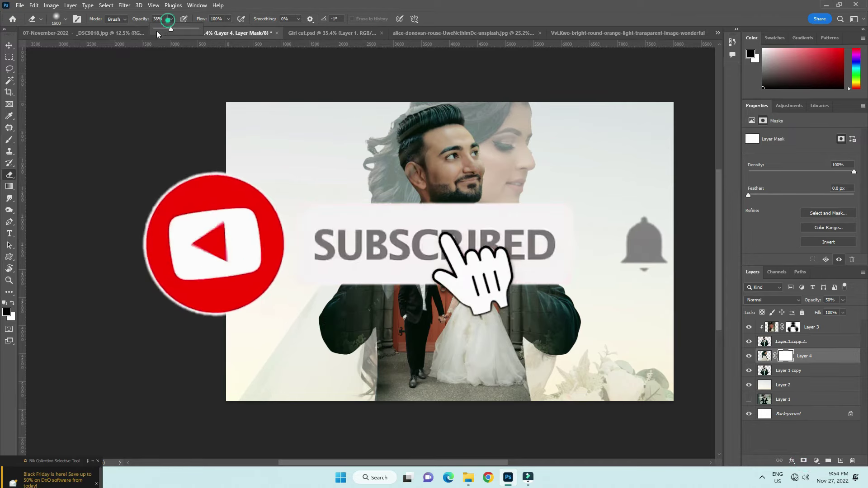
drag(171, 28, 161, 28)
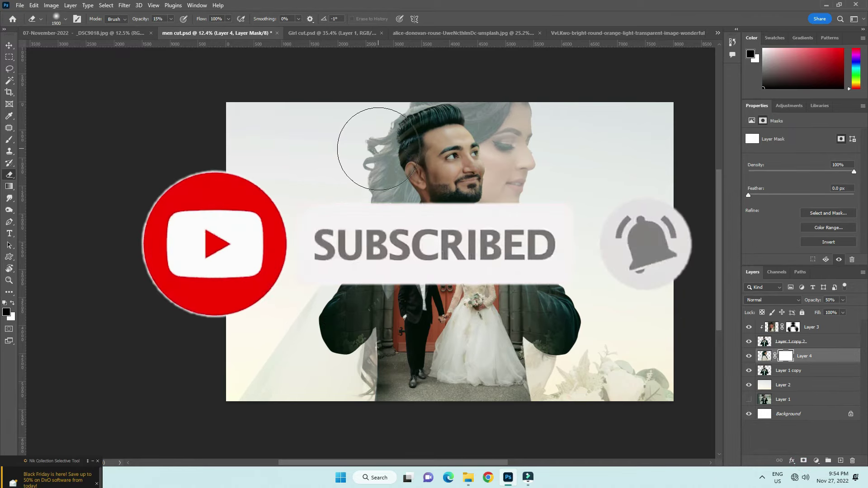
- Paint black on the bride layer's mask with a 22% opacity brush enlarged to 1800, fading the veil and bouquet
key(b)
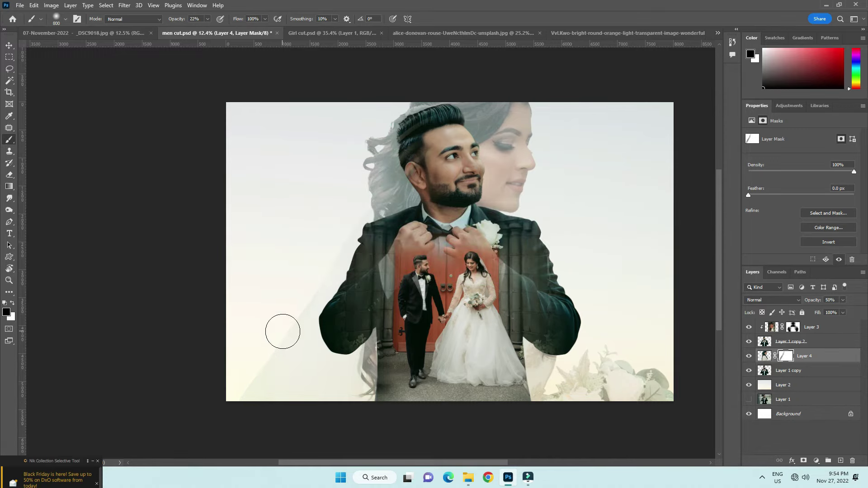
key(bracketright)
key(bracketright)
key(bracketright)
key(bracketright)
key(bracketright)
key(bracketright)
key(bracketright)
mouse_move(677, 386)
mouse_down()
mouse_move(606, 377)
mouse_move(680, 366)
mouse_move(647, 397)
mouse_move(562, 375)
mouse_move(549, 352)
mouse_up()
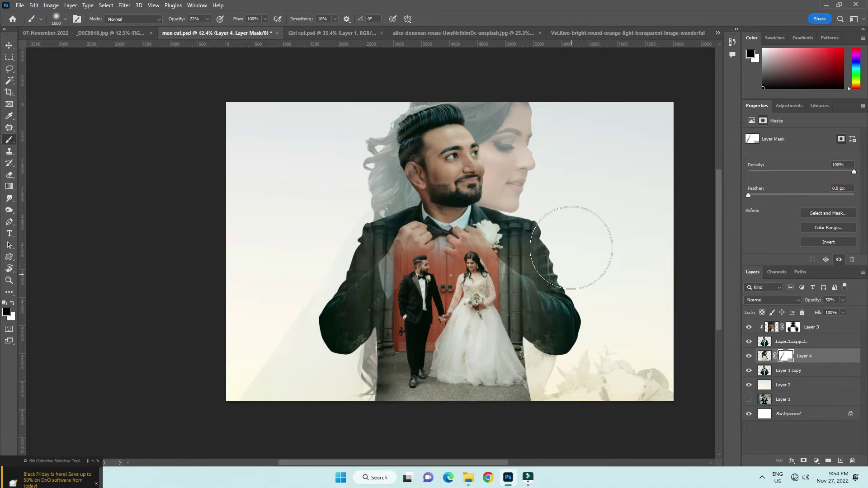
- Enlarge the brush to 2200 and paint the bride layer's mask to soften her hair, veil and bouquet further
key(bracketright)
key(bracketright)
key(bracketright)
key(bracketright)
key(bracketright)
key(bracketright)
mouse_move(401, 93)
mouse_down()
mouse_move(362, 134)
mouse_move(368, 194)
mouse_move(265, 397)
mouse_move(365, 368)
mouse_move(369, 349)
mouse_up()
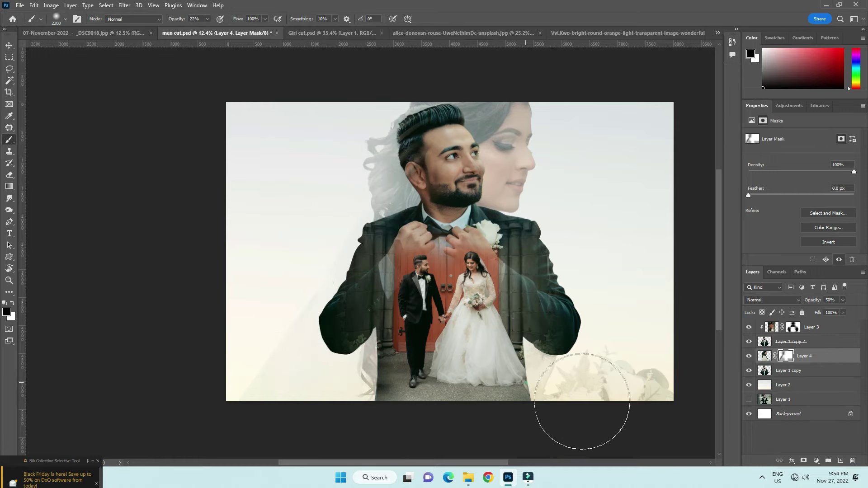
scroll(633, 368, down, 2)
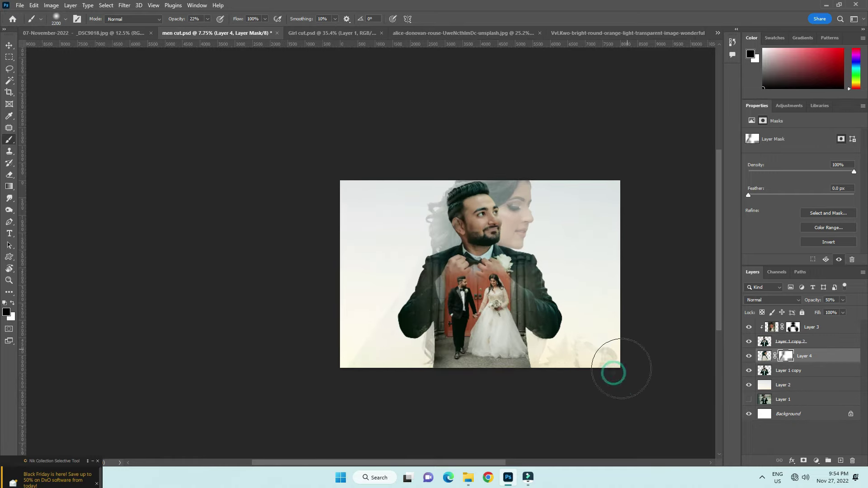
scroll(418, 205, up, 1)
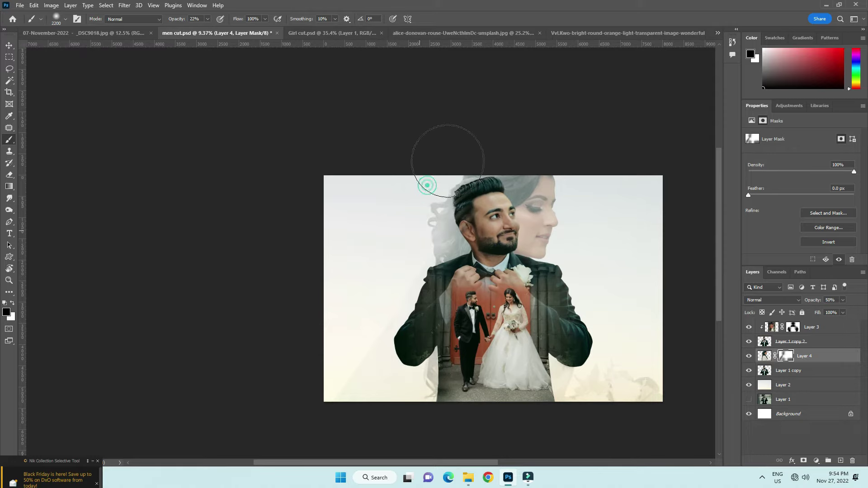
scroll(506, 131, up, 1)
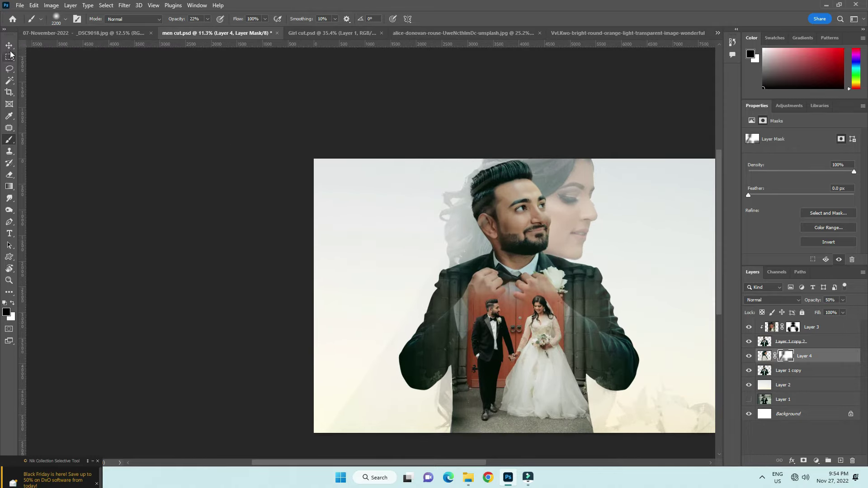
- Add a Color Balance adjustment above Layer 3 with midtones at Cyan-Red +28, Magenta-Green +16 and Yellow-Blue +28
key(v)
scroll(488, 297, right, 2)
scroll(515, 232, down, 2)
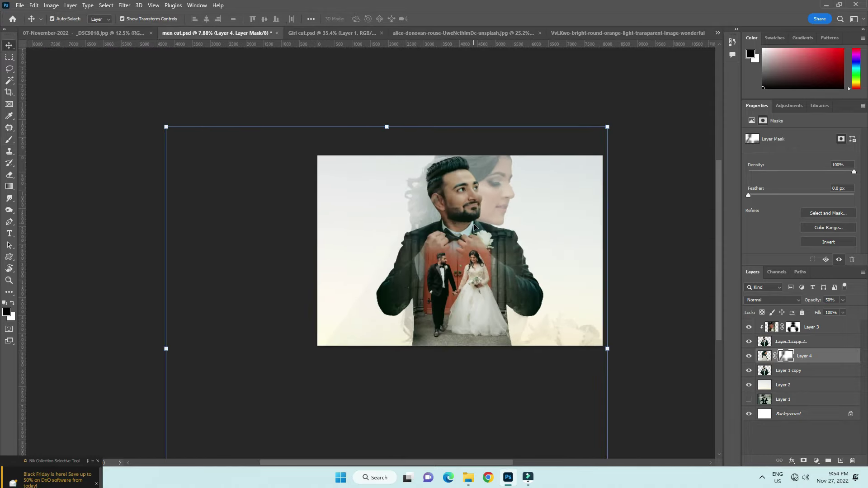
scroll(435, 228, up, 1)
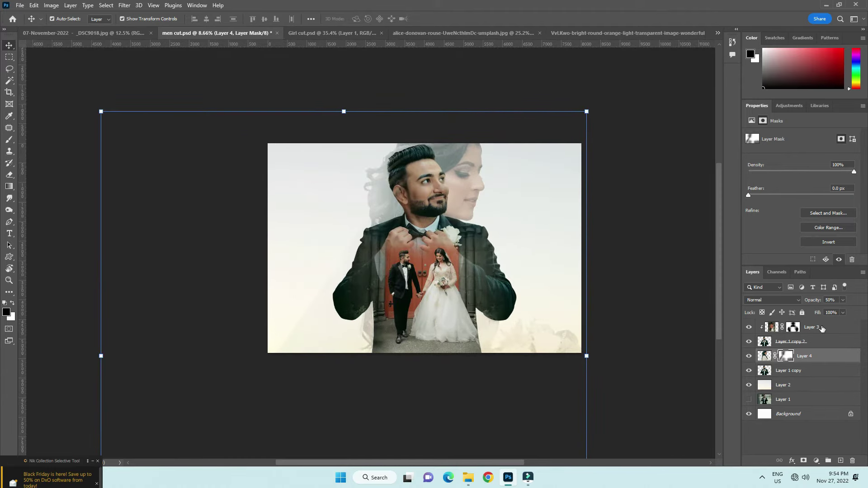
click(821, 329)
click(816, 461)
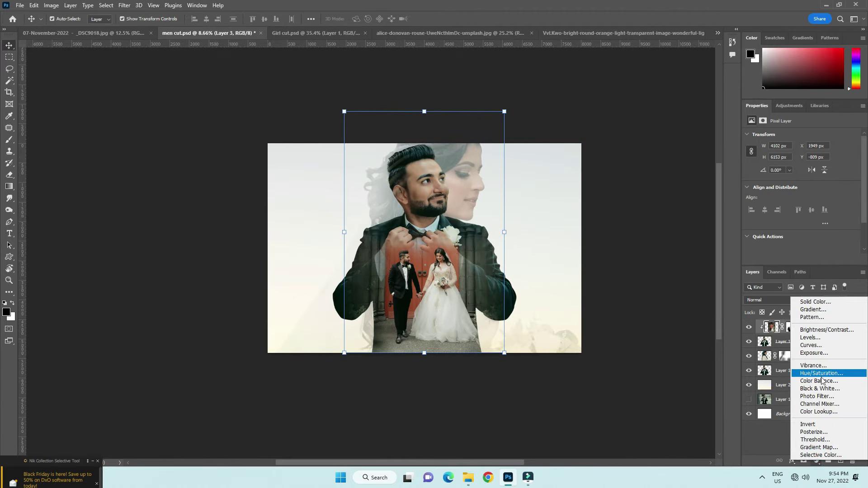
click(819, 381)
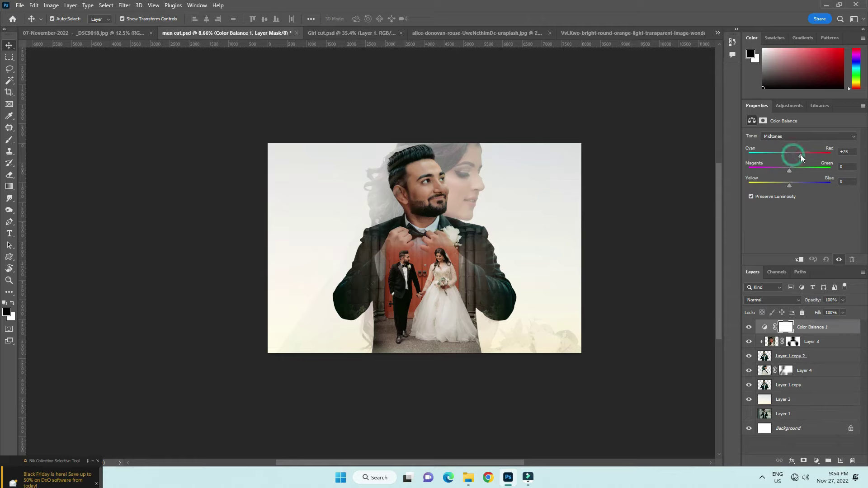
drag(790, 170, 794, 172)
- Add a Curves adjustment above the Color Balance and place points along the RGB curve to refine the tones
click(816, 460)
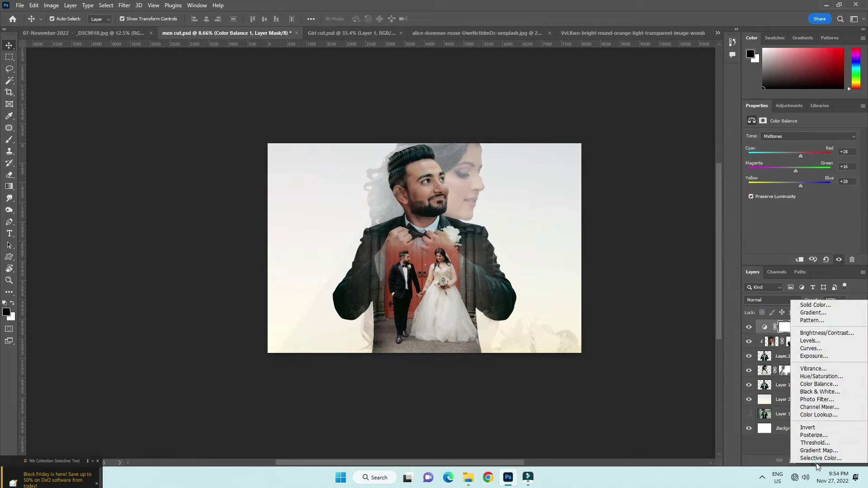
click(813, 348)
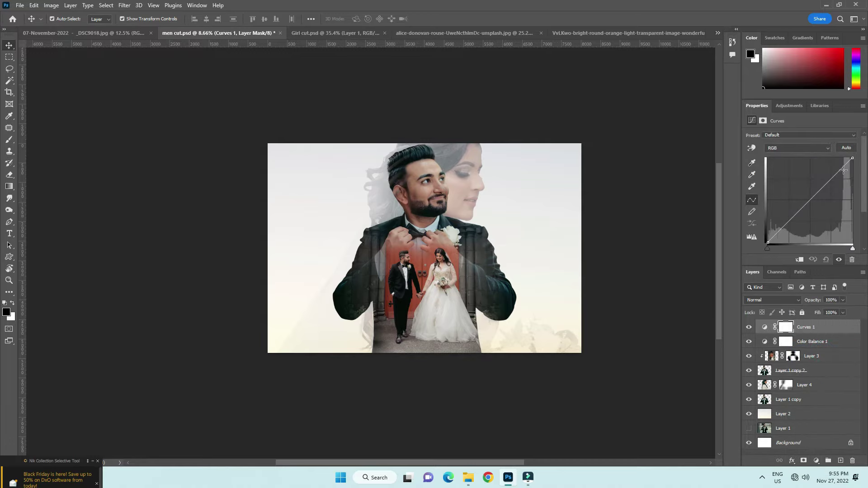
click(818, 188)
click(795, 216)
click(842, 168)
- Add a Photo Filter adjustment above the Curves layer and set its filter to Cyan
click(815, 460)
click(818, 399)
click(799, 135)
click(797, 163)
scroll(802, 135, down, 3)
scroll(802, 135, up, 1)
scroll(801, 135, down, 5)
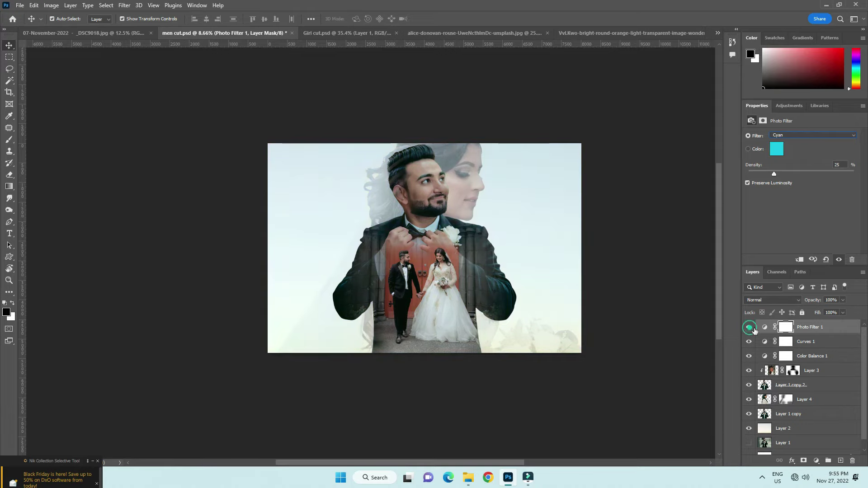
- Paint black on the Photo Filter mask with a 2200 brush at 22% opacity, thinning the cyan tint across the background and couple
key(e)
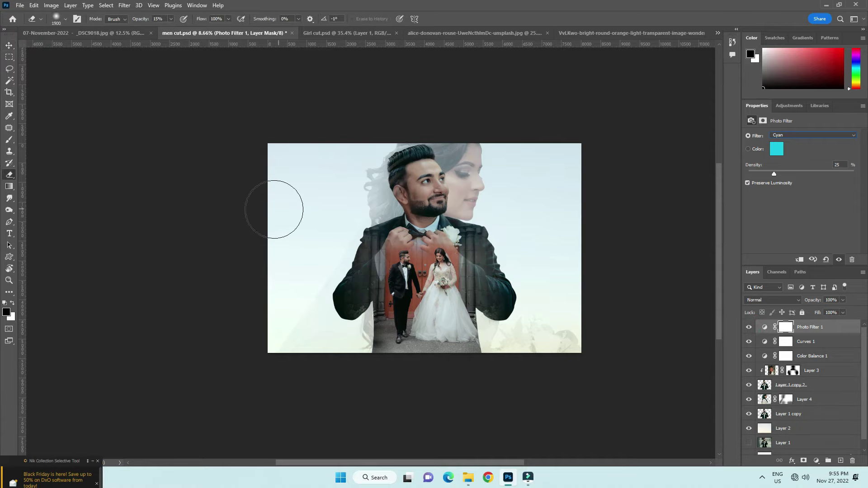
click(8, 142)
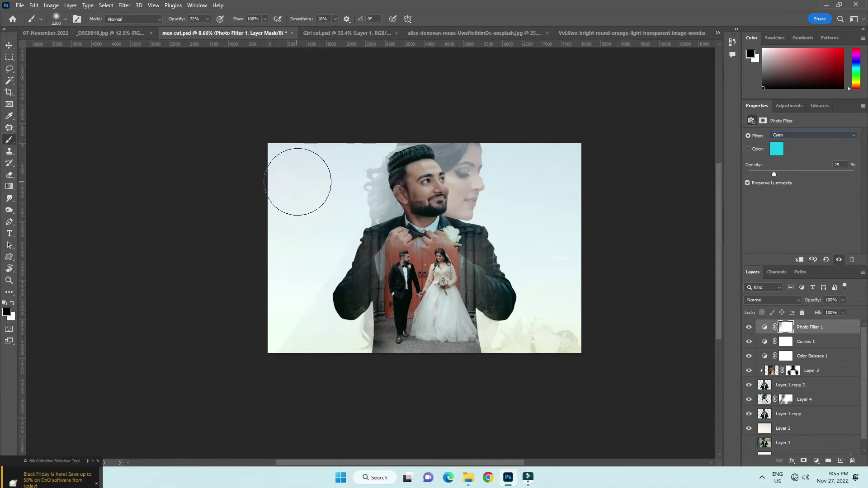
click(568, 130)
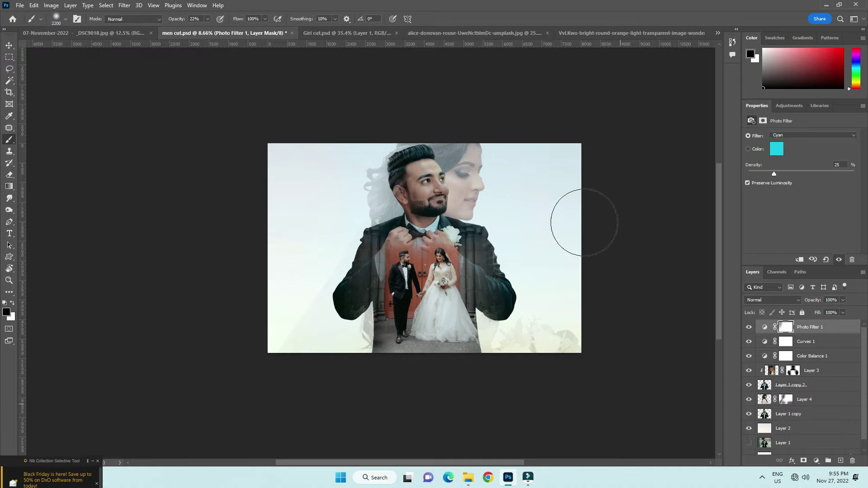
click(538, 150)
click(343, 130)
click(545, 183)
click(260, 368)
click(655, 315)
click(468, 178)
key(v)
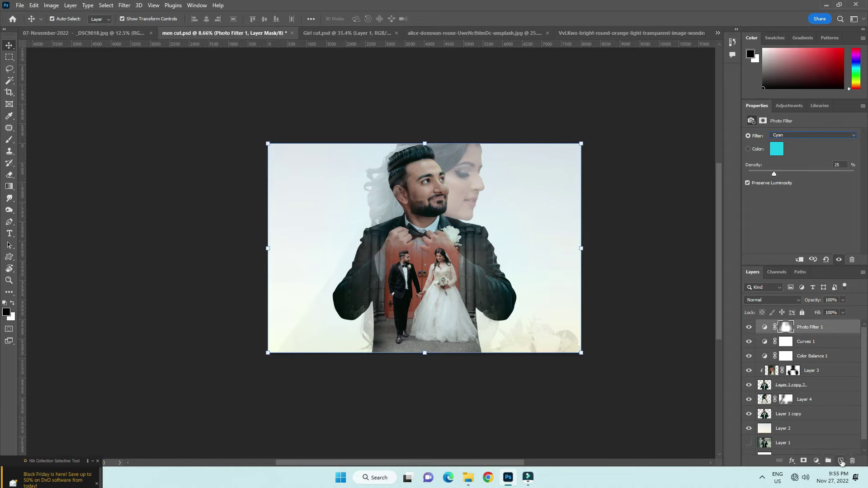
- Create a new top layer, Layer 5, and fill it with the merged composite using Apply Image
click(840, 461)
click(51, 5)
click(68, 138)
click(500, 120)
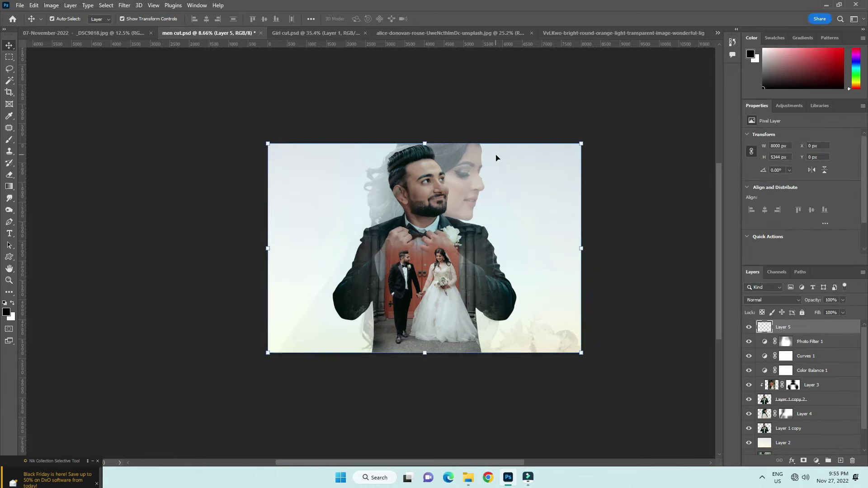
- Apply the Camera Raw filter to Layer 5 with Contrast +16, Shadows +32, Whites +48, Texture -30, Clarity +14, and raised vibrance and saturation
scroll(425, 172, up, 1)
click(124, 6)
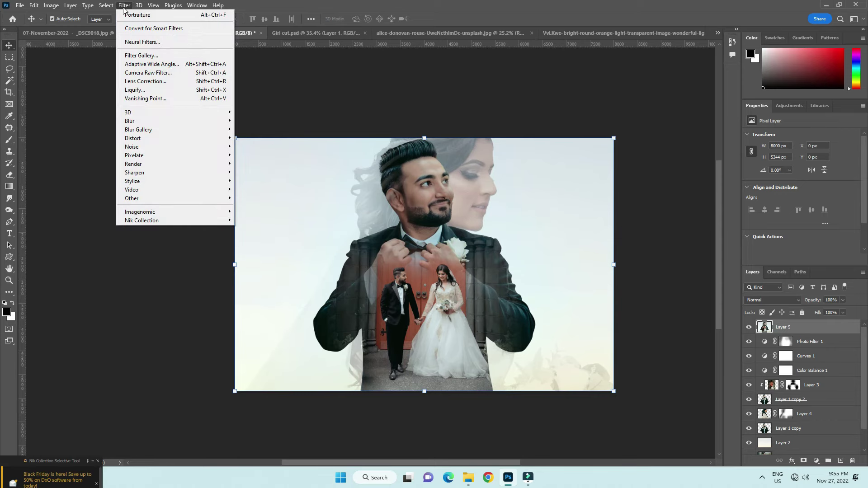
click(148, 72)
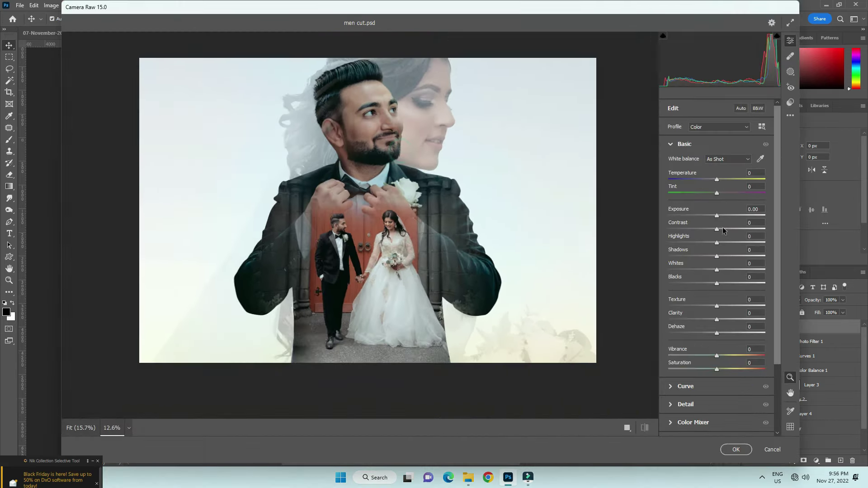
drag(722, 229, 724, 229)
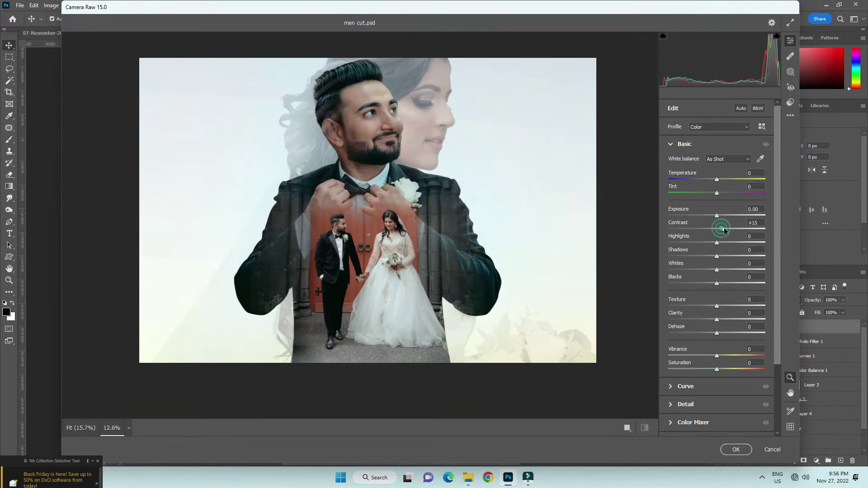
click(723, 320)
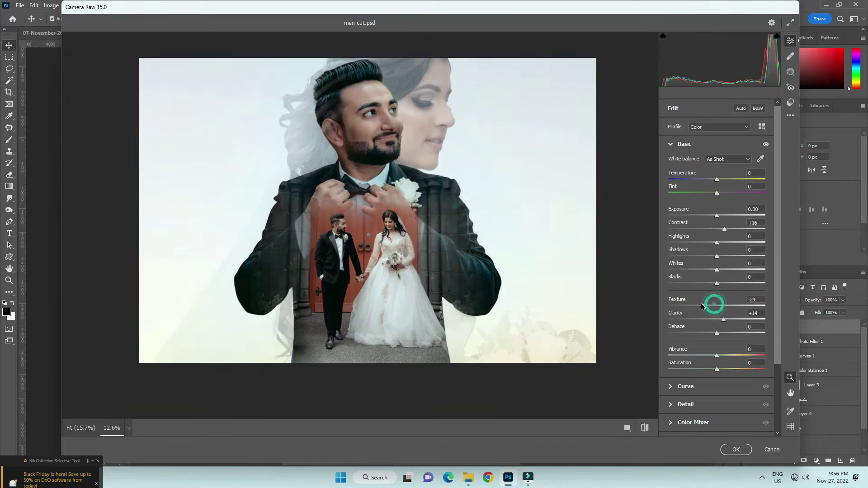
drag(718, 271, 725, 252)
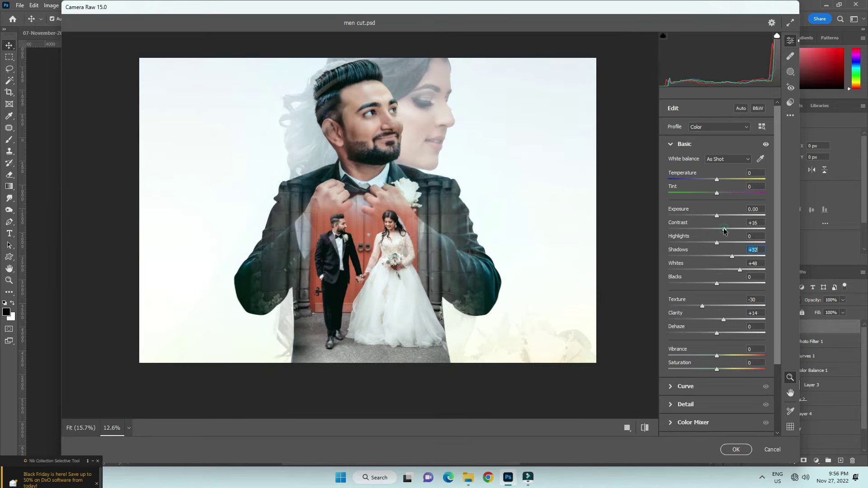
drag(735, 354, 728, 369)
key(Return)
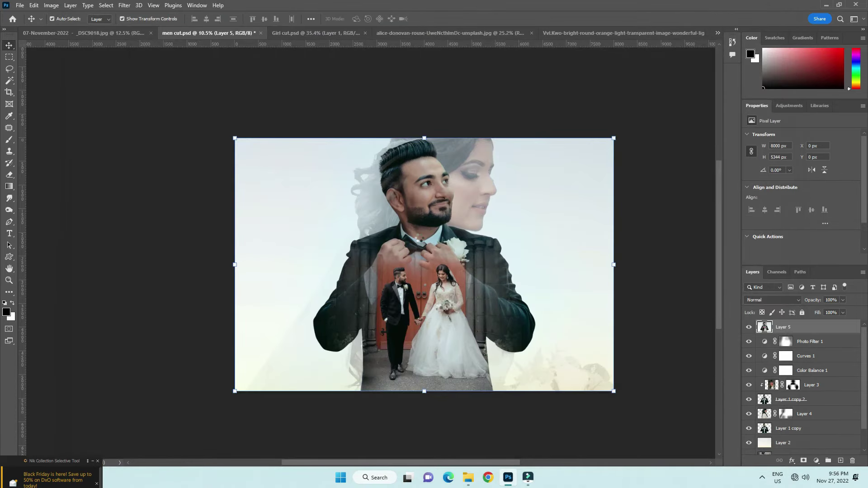
- Copy the orange light image from its own document into the men cut.psd composite
scroll(418, 236, down, 1)
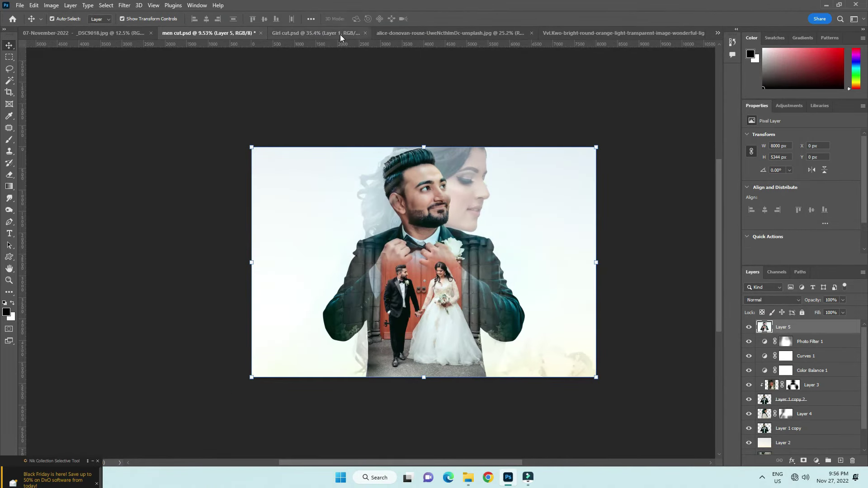
click(407, 33)
click(610, 33)
drag(383, 231, 594, 426)
- Enlarge the orange light to about 705%, set its blend mode to Screen and place its glow beside the groom's neck
key(ctrl+t)
drag(504, 322, 435, 234)
click(772, 300)
click(768, 331)
drag(474, 93, 406, 189)
drag(364, 253, 408, 202)
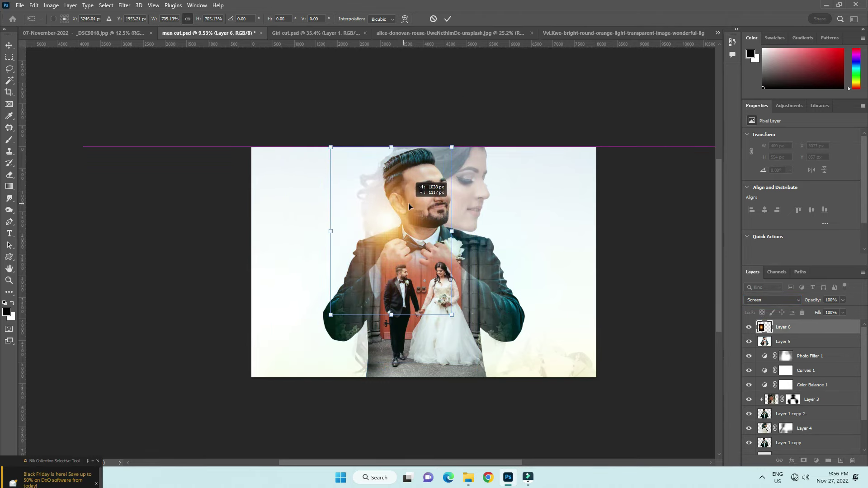
key(Return)
- Scale the orange light layer up by about 131% and reposition its glow above the groom's shoulder
key(ctrl+0)
drag(320, 325, 278, 383)
drag(442, 275, 469, 248)
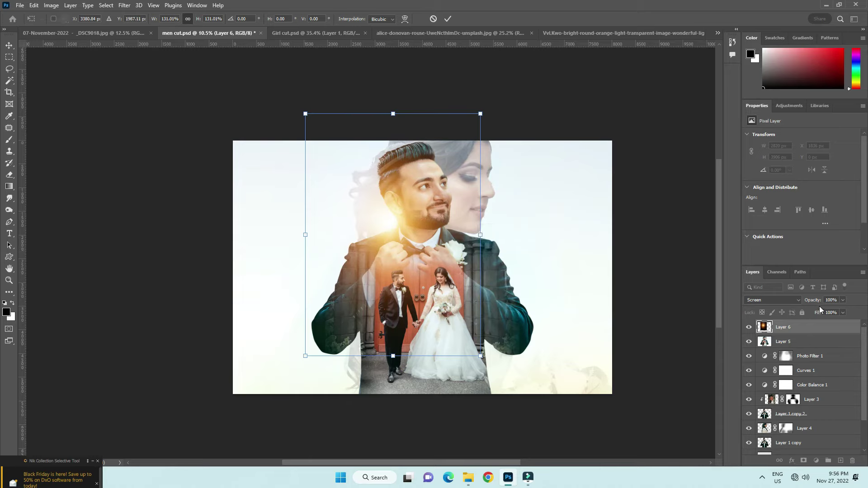
- Add a Hue/Saturation adjustment clipped to the orange light layer, set Hue to -15 and compare it on and off
click(815, 460)
click(815, 375)
click(799, 259)
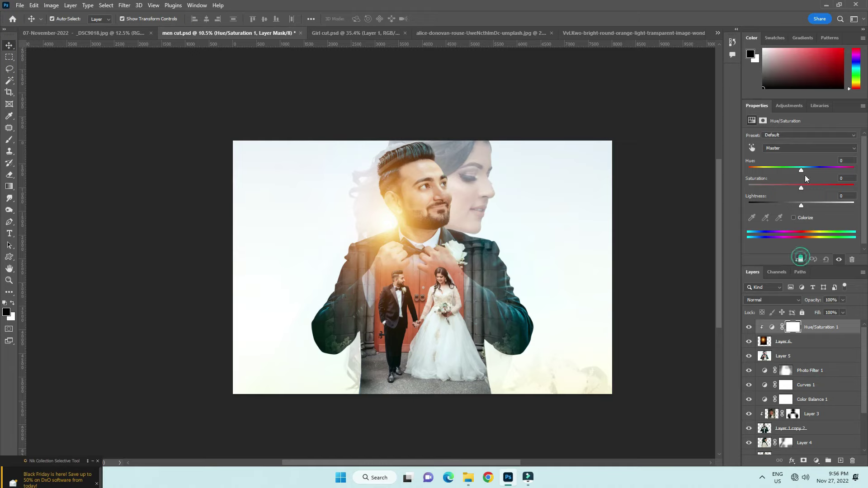
drag(802, 168, 794, 167)
click(749, 326)
click(749, 326)
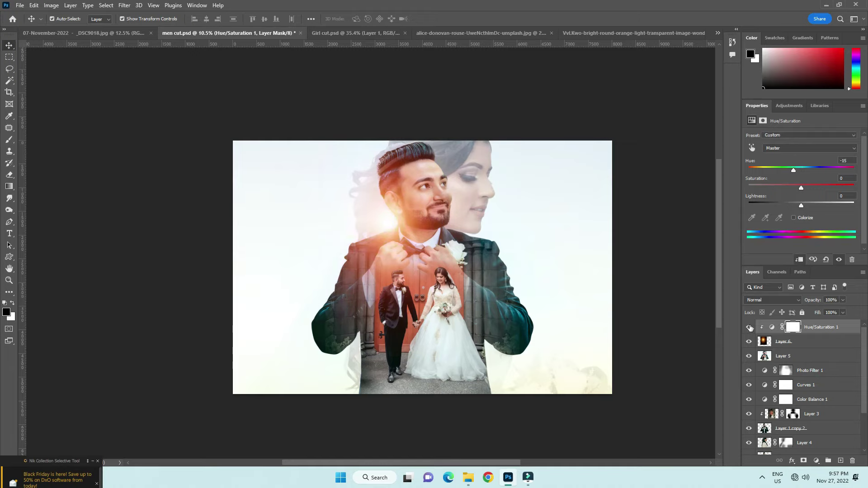
- Paint black on the Hue/Saturation mask over the groom's face with a progressively smaller brush at 22% opacity
click(9, 175)
scroll(425, 242, up, 1)
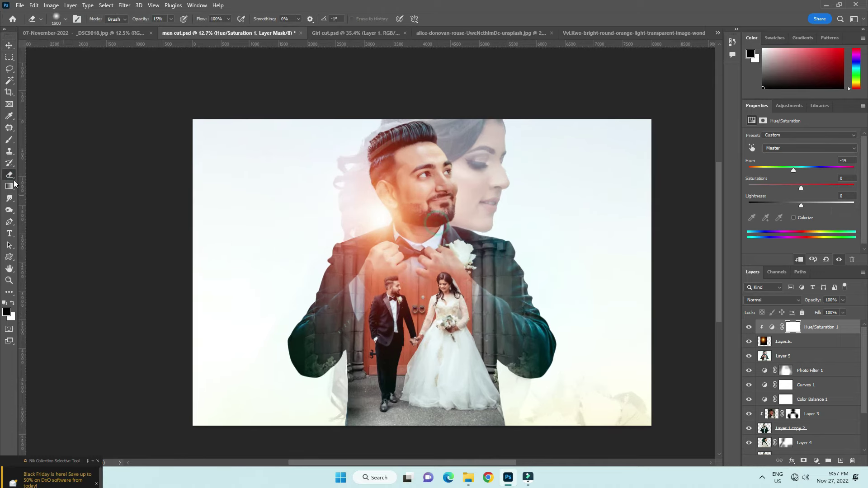
click(9, 141)
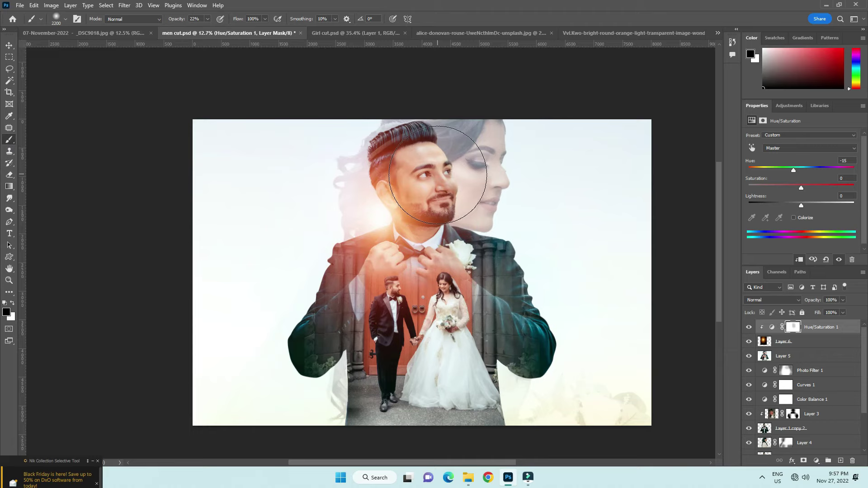
key(bracketleft)
key(bracketleft)
key(bracketleft)
key(bracketleft)
key(bracketleft)
key(bracketleft)
key(bracketleft)
key(bracketleft)
key(bracketleft)
key(bracketleft)
key(bracketleft)
key(bracketleft)
key(bracketleft)
key(bracketleft)
key(bracketleft)
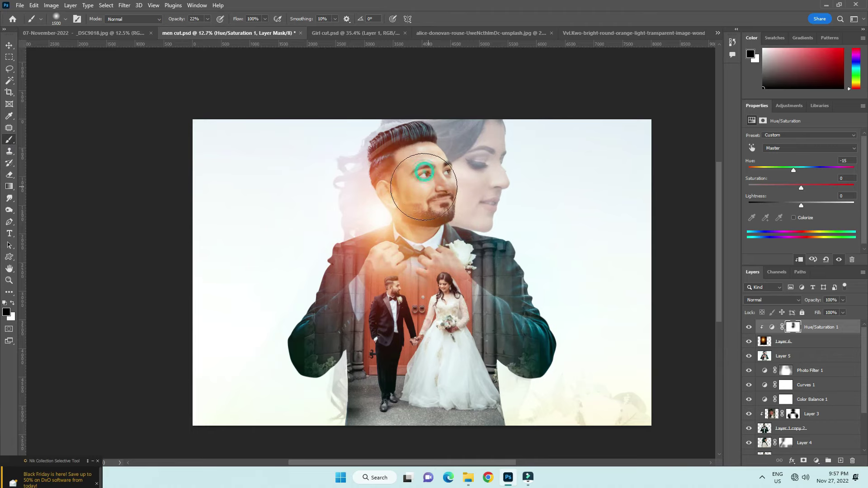
drag(387, 183, 402, 198)
- Enlarge the brush to 1300 and continue painting the Hue/Saturation mask around the groom's hair and hands
scroll(424, 214, down, 2)
key(bracketright)
key(bracketright)
key(bracketright)
key(bracketright)
key(bracketright)
key(bracketright)
key(bracketright)
key(bracketright)
key(bracketright)
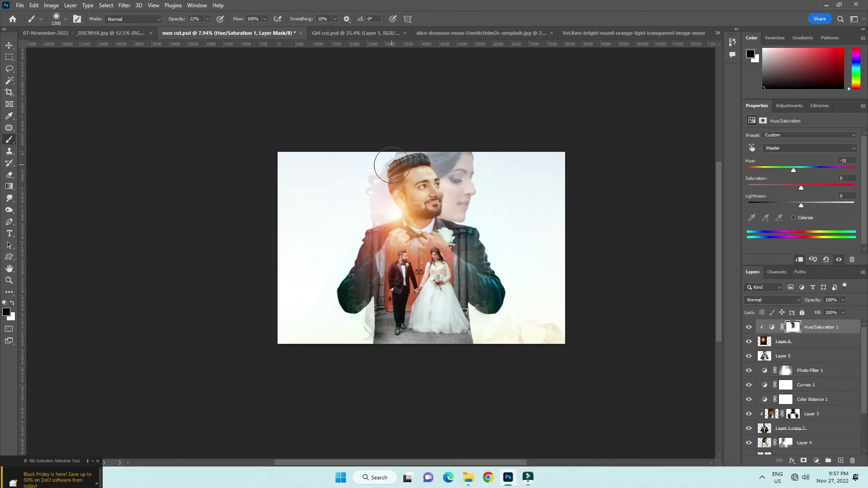
click(431, 244)
- Compare the composite with and without the Hue/Saturation adjustment and examine the glow on the groom's face up close
scroll(412, 191, up, 2)
scroll(295, 141, up, 2)
click(749, 327)
click(748, 327)
key(shift+plus)
key(shift+plus)
key(shift+plus)
key(shift+plus)
key(shift+plus)
key(shift+plus)
key(shift+plus)
key(shift+plus)
- Paint black with the 1300 brush on the orange light layer and the Hue/Saturation mask to soften the glow over the groom
click(791, 346)
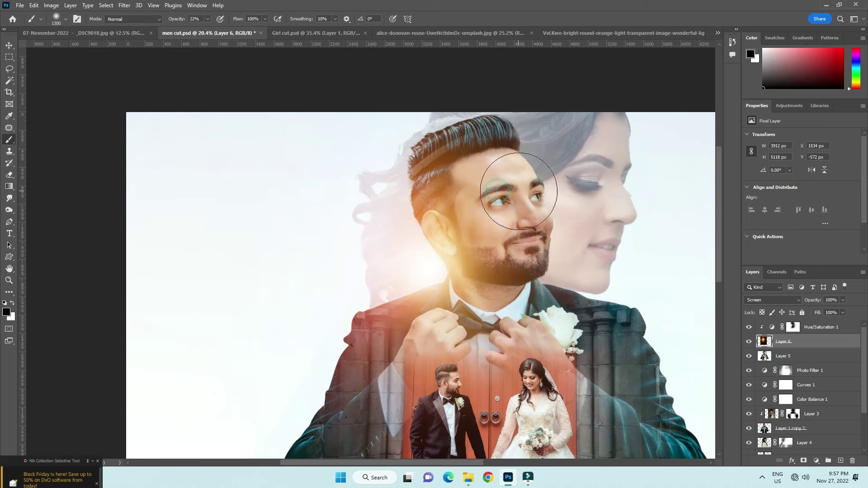
scroll(639, 305, down, 2)
scroll(556, 226, up, 1)
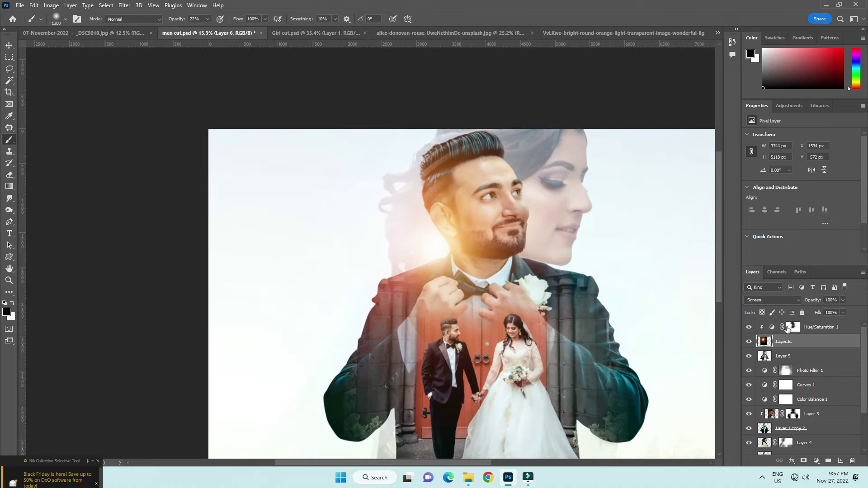
click(814, 327)
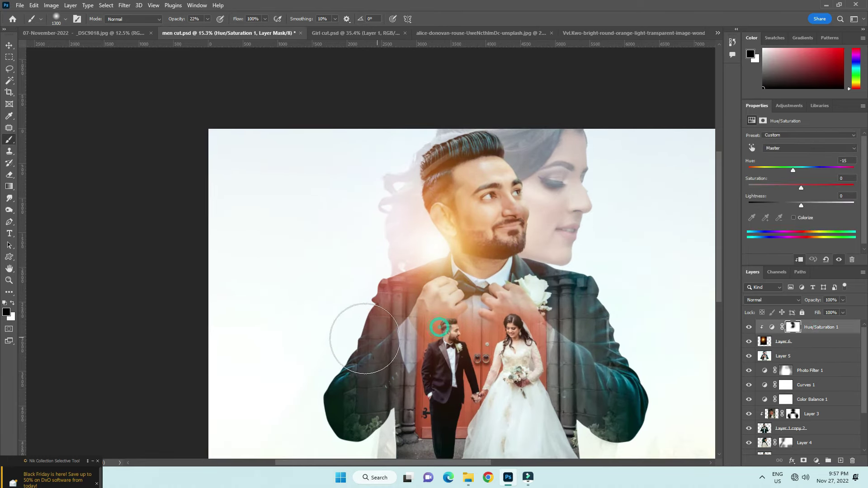
click(809, 347)
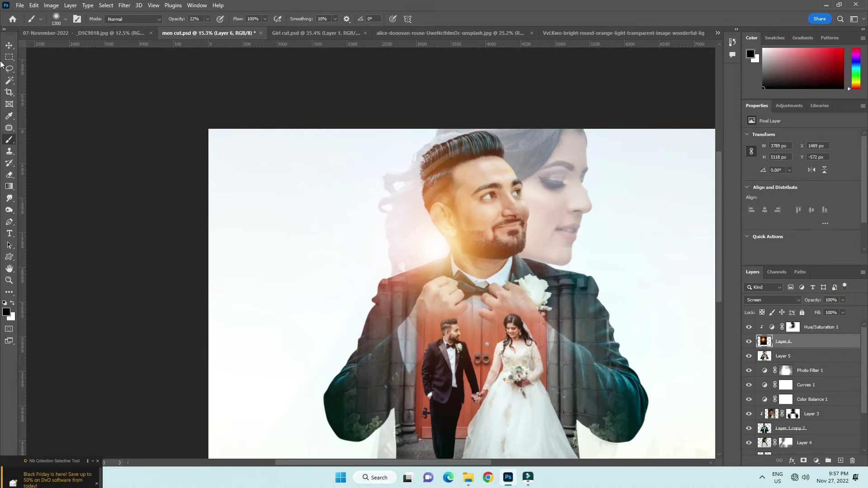
- Create Layer 7 above the Hue/Saturation adjustment and fill it with the merged composite using Apply Image
key(v)
scroll(434, 230, down, 3)
scroll(462, 241, up, 1)
scroll(467, 240, down, 1)
click(836, 329)
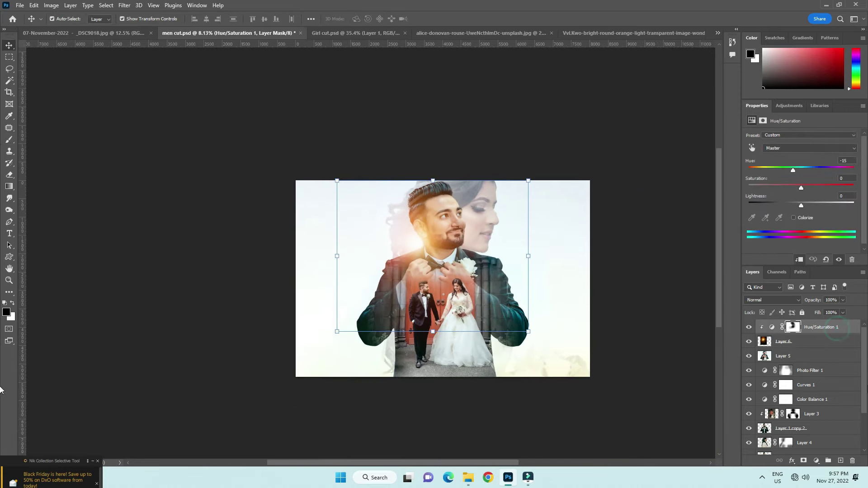
click(839, 461)
click(51, 5)
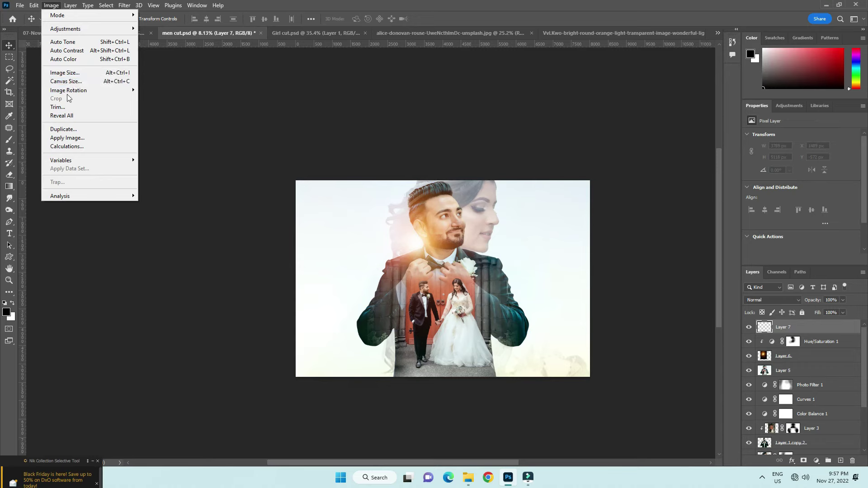
click(70, 138)
click(501, 125)
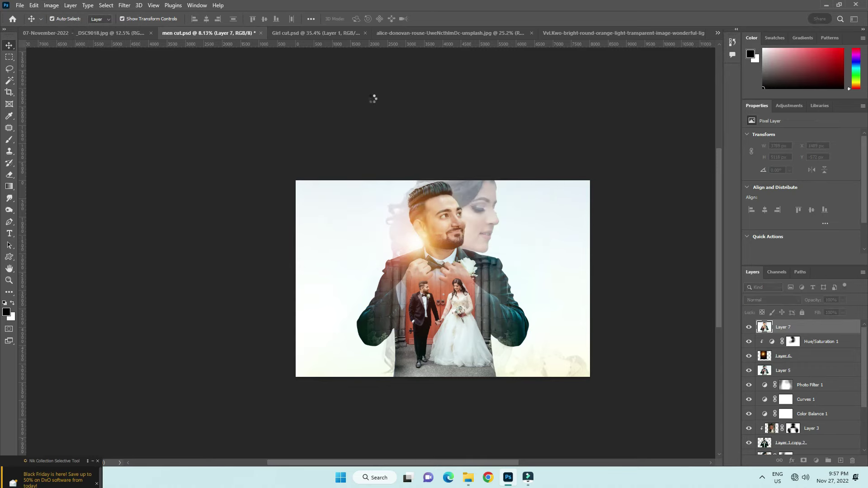
- Apply Shadows/Highlights to Layer 7 with the midtone adjustment at -14 and a slightly raised shadow tone
click(58, 5)
mouse_move(68, 27)
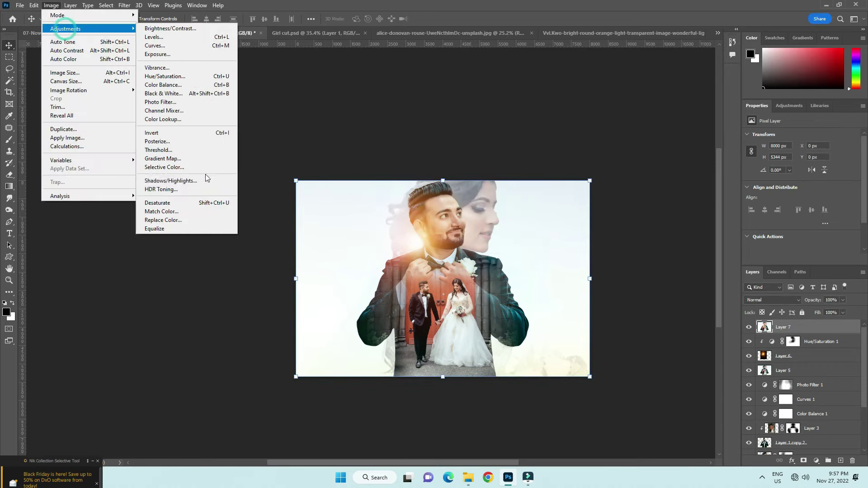
click(202, 177)
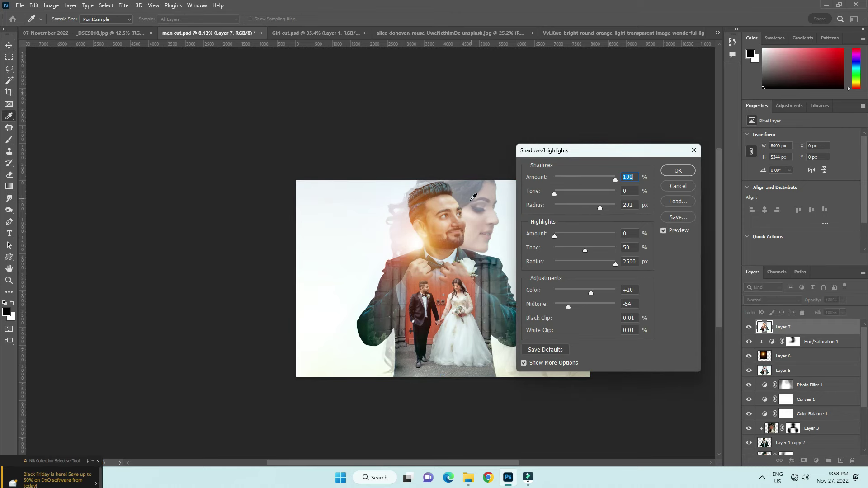
key(ctrl+plus)
drag(479, 206, 369, 219)
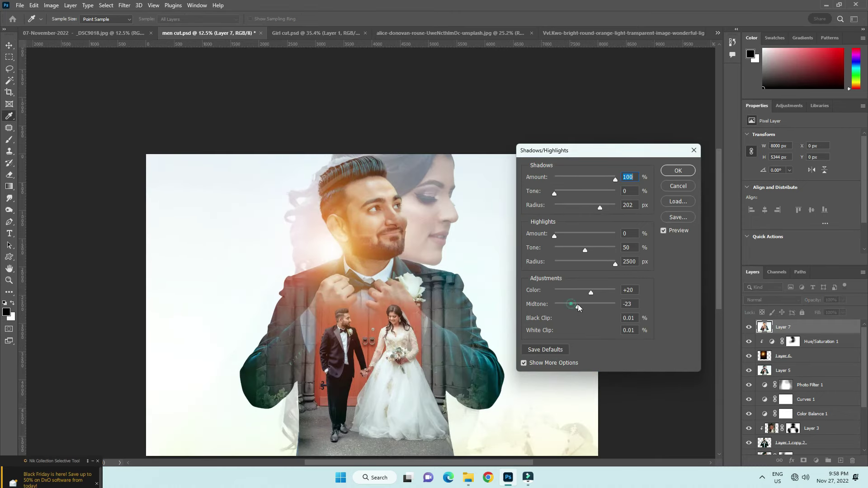
drag(578, 304, 580, 305)
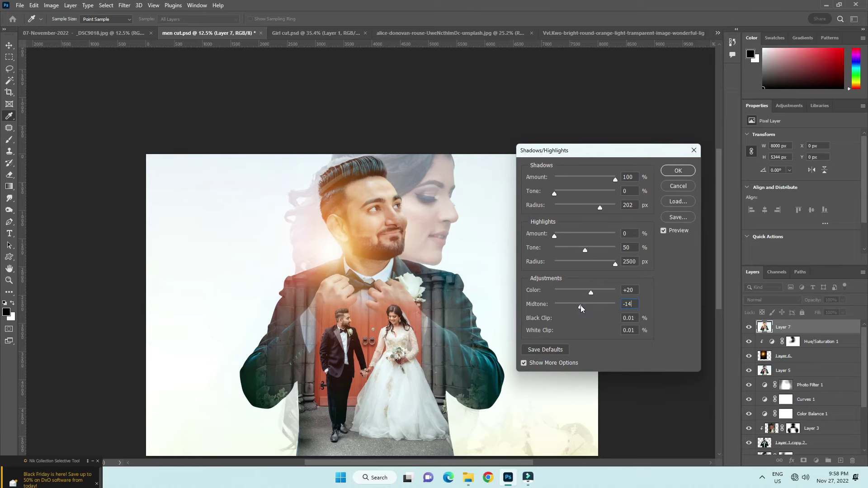
scroll(516, 254, down, 2)
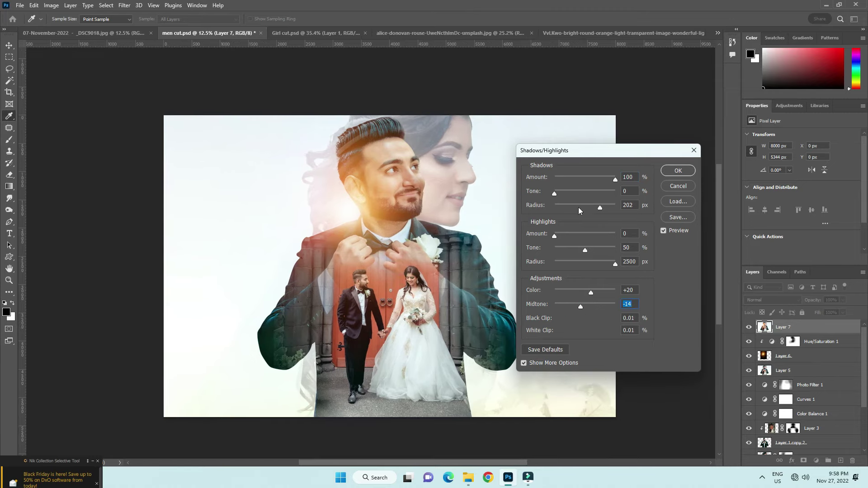
drag(554, 195, 557, 194)
click(678, 170)
- Start the Camera Raw Filter on Layer 7 and set Contrast +9, Shadows -25, Whites +15, Texture +29 and Clarity +6
key(v)
click(124, 5)
click(140, 74)
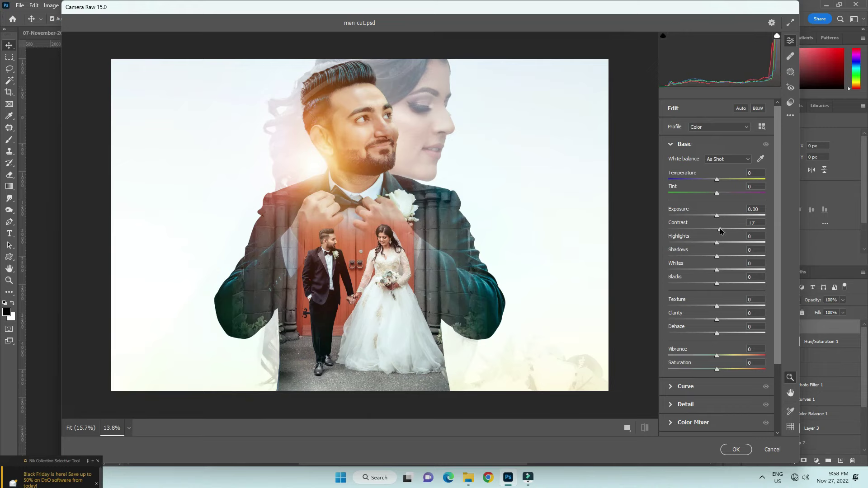
mouse_move(719, 256)
mouse_down()
mouse_move(707, 257)
mouse_move(727, 270)
mouse_up()
mouse_move(718, 306)
mouse_down()
mouse_move(731, 306)
mouse_move(709, 320)
mouse_move(722, 320)
mouse_up()
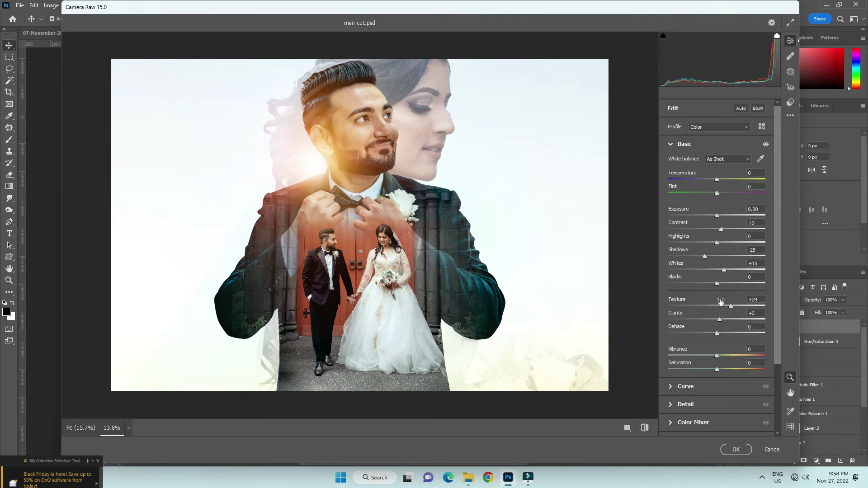
- Darken the image edges by setting the Optics vignette to -53 in Camera Raw
scroll(720, 301, down, 4)
click(698, 316)
click(703, 282)
click(705, 362)
click(700, 370)
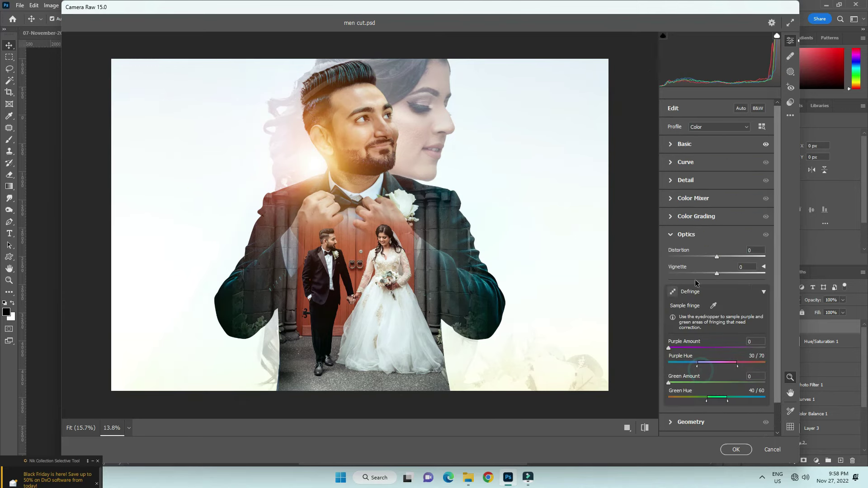
drag(722, 273, 686, 274)
scroll(630, 275, down, 1)
scroll(713, 357, down, 2)
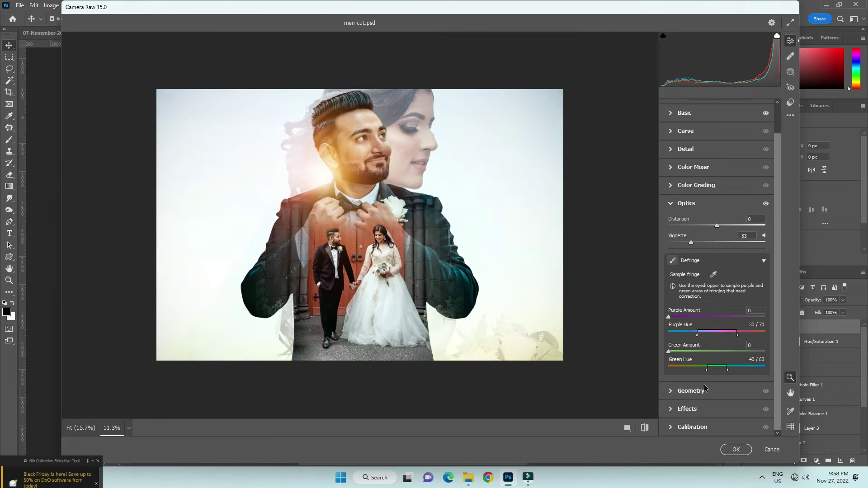
- Set the Effects vignetting to +42 in Camera Raw
click(703, 391)
click(701, 328)
drag(716, 310, 736, 311)
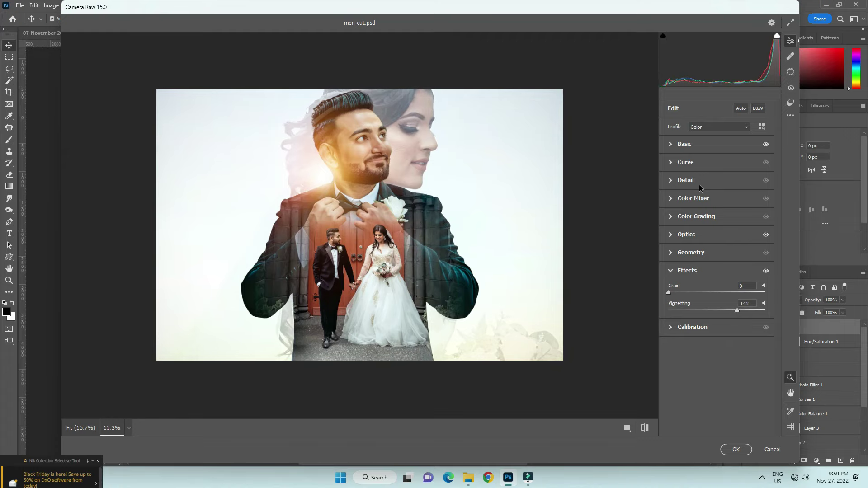
- Shift the Color Grading shadows slightly toward red-orange and apply the Camera Raw adjustments to Layer 7
click(696, 217)
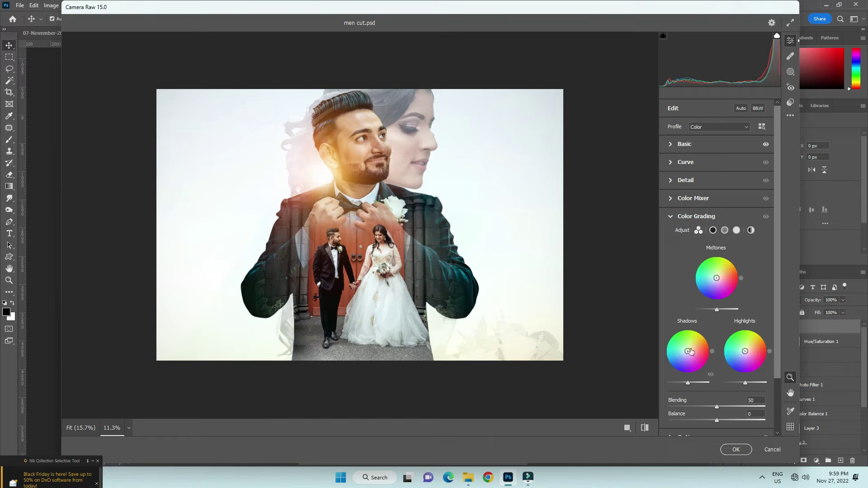
drag(688, 351, 692, 351)
click(740, 449)
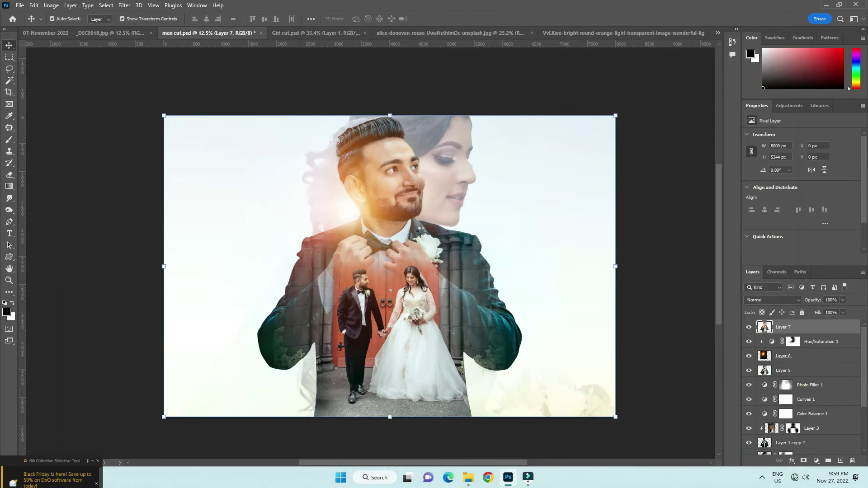
- Run the Camera Raw Filter on Layer 7 again with Contrast +29, Highlights +29, Shadows +10, Texture -23 and Clarity +8
scroll(451, 207, down, 2)
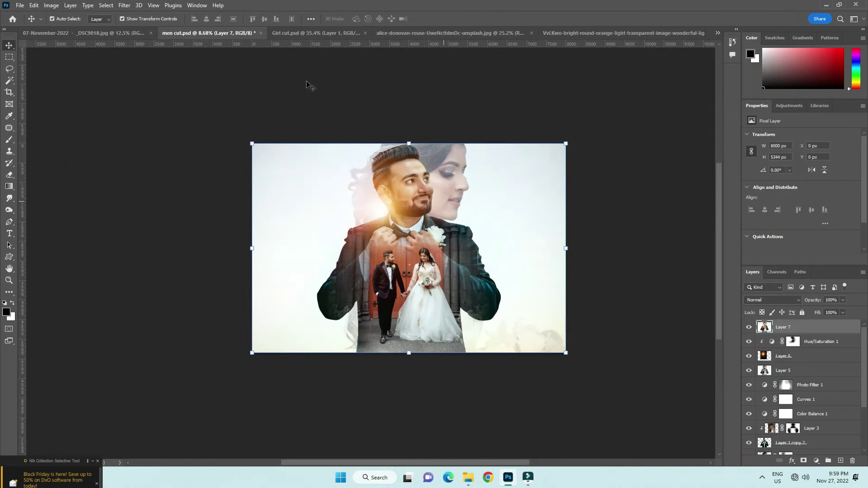
click(128, 5)
click(141, 72)
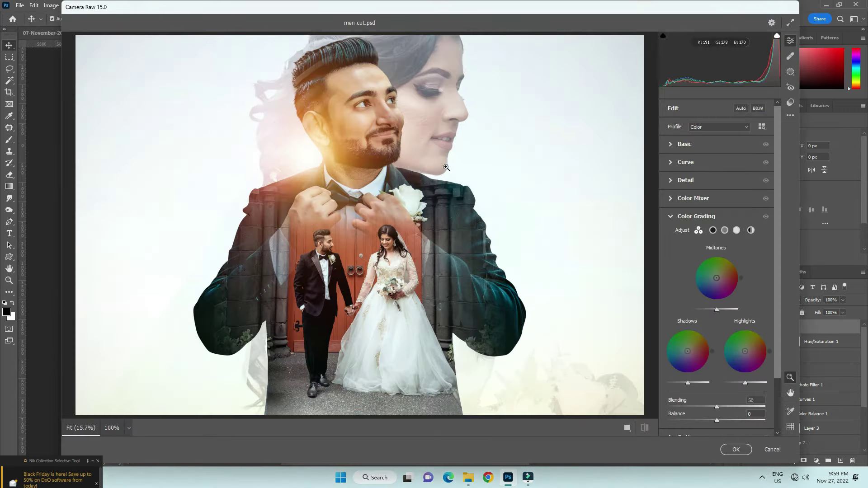
drag(725, 229, 722, 258)
mouse_move(716, 319)
mouse_down()
mouse_move(732, 319)
mouse_move(694, 306)
mouse_move(722, 319)
mouse_up()
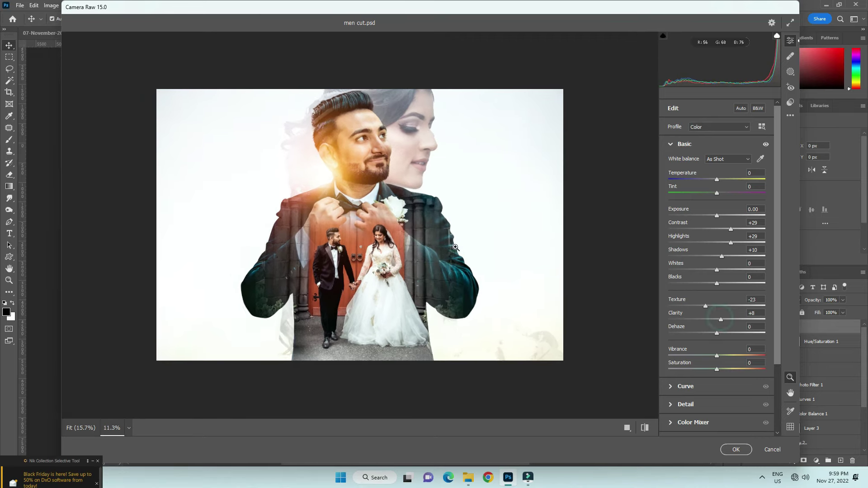
- Set Blacks +6, Shadows +14, Whites -26 and Dehaze +12 in Camera Raw and apply the filter
mouse_move(717, 283)
mouse_down()
mouse_move(703, 284)
mouse_move(720, 284)
mouse_up()
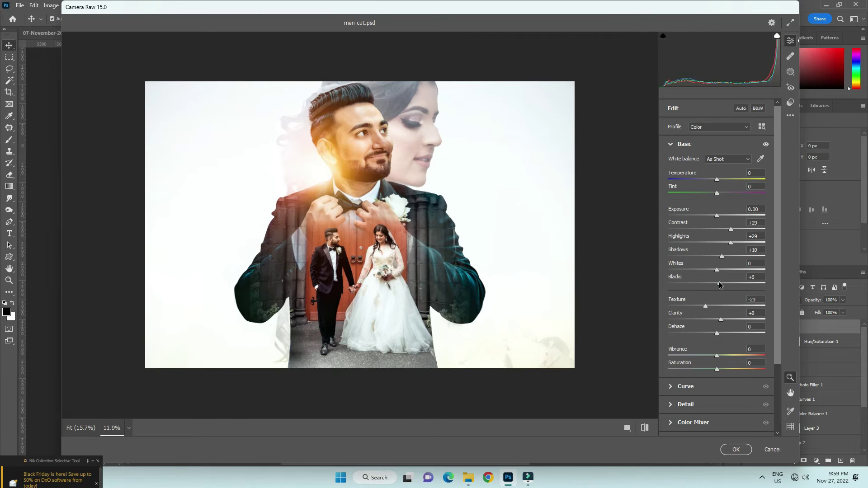
click(722, 256)
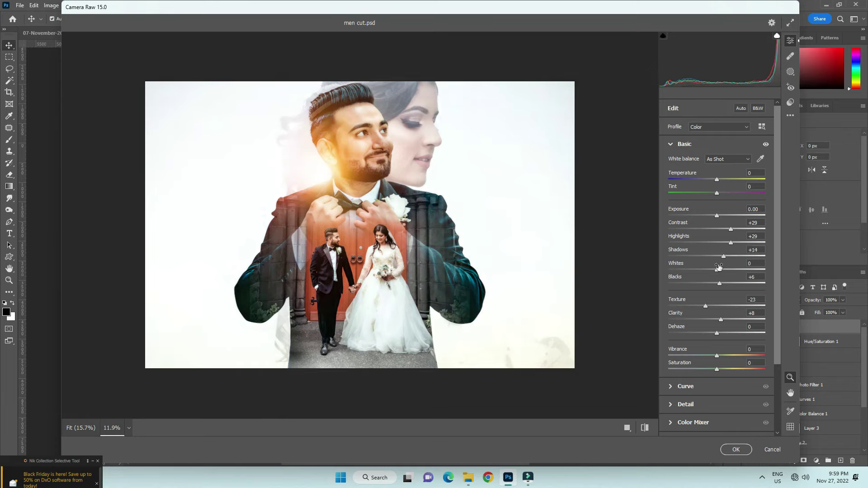
mouse_move(719, 270)
mouse_down()
mouse_move(690, 269)
mouse_move(706, 269)
mouse_up()
click(716, 334)
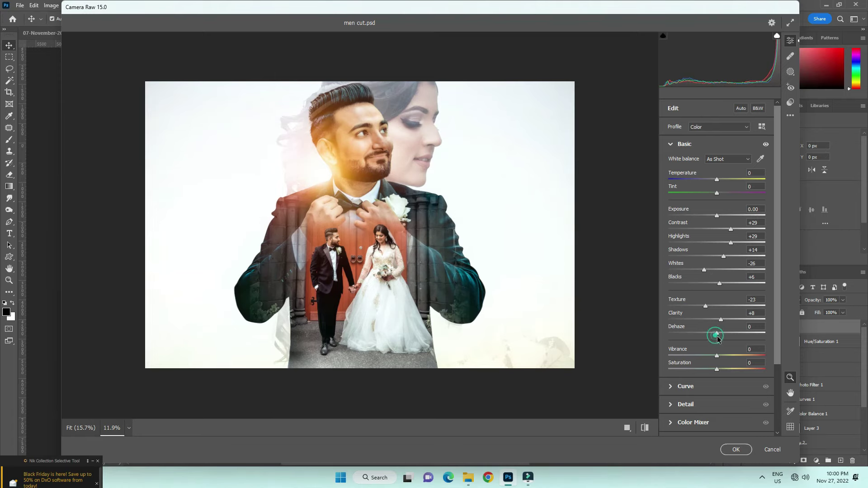
drag(718, 335, 723, 331)
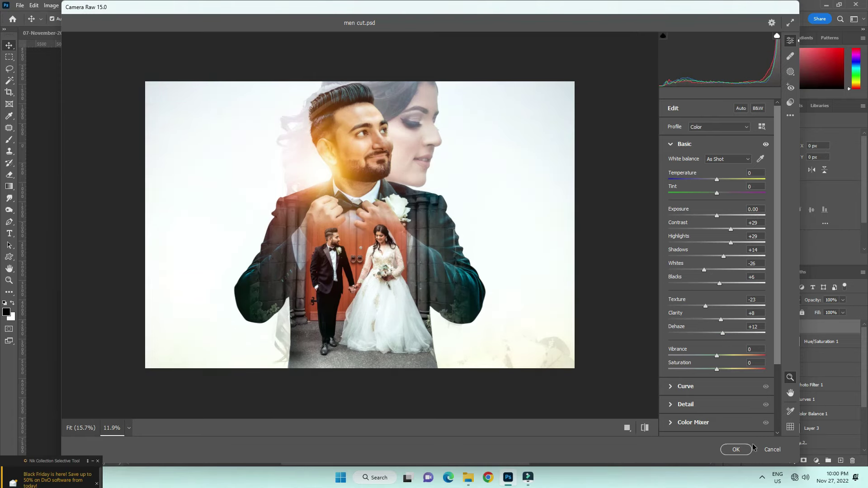
click(747, 449)
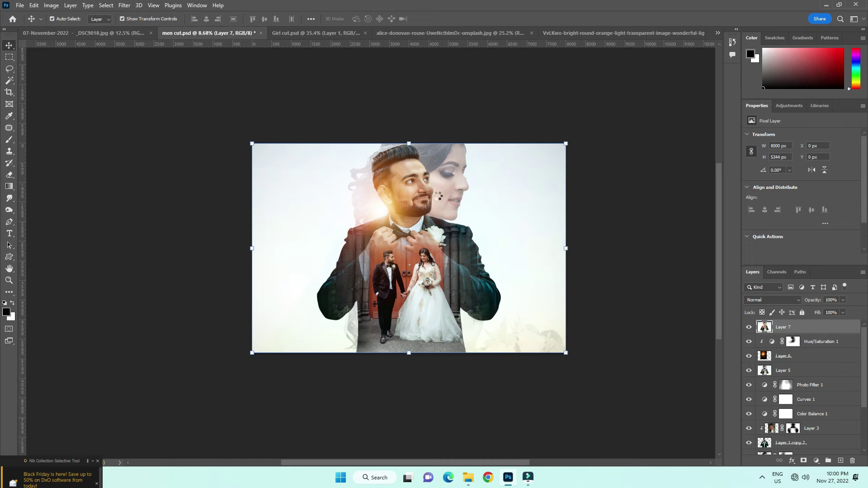
- Examine the graded composite both up close and as a whole
scroll(419, 189, up, 5)
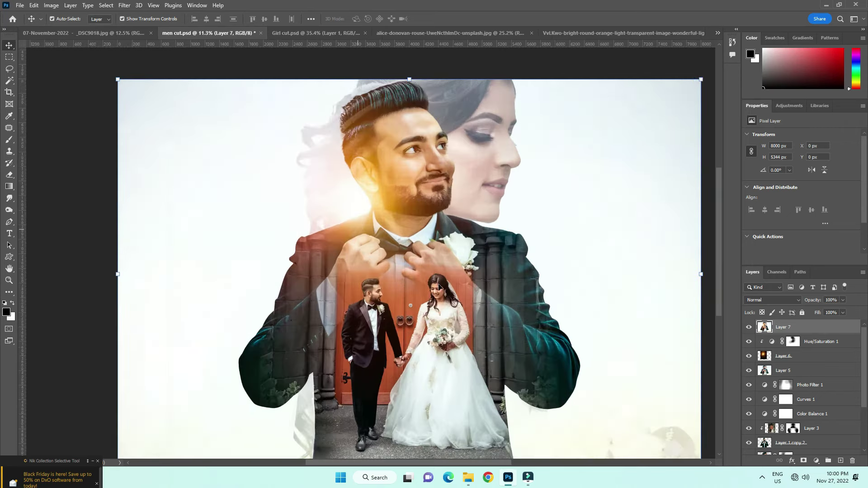
scroll(447, 298, down, 4)
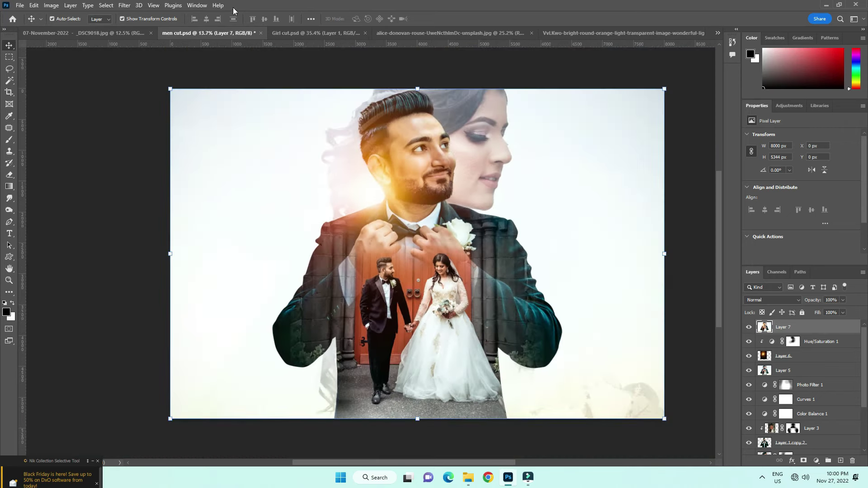
scroll(416, 145, down, 2)
scroll(413, 149, up, 3)
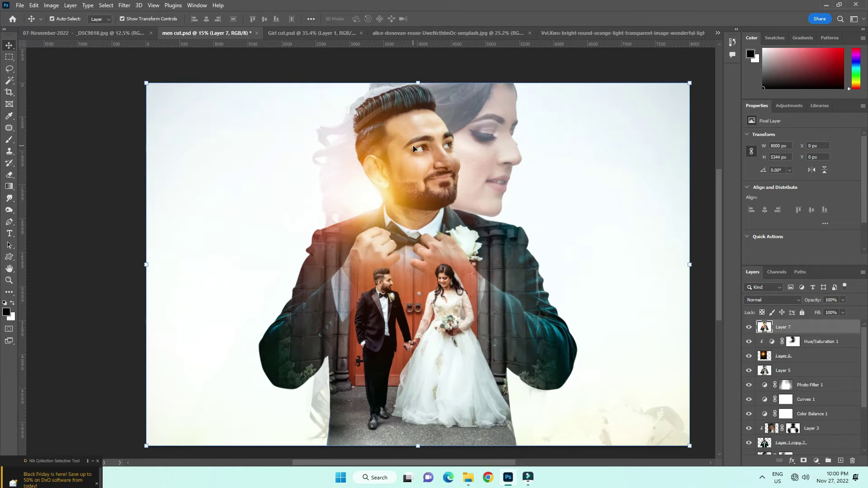
scroll(413, 148, down, 1)
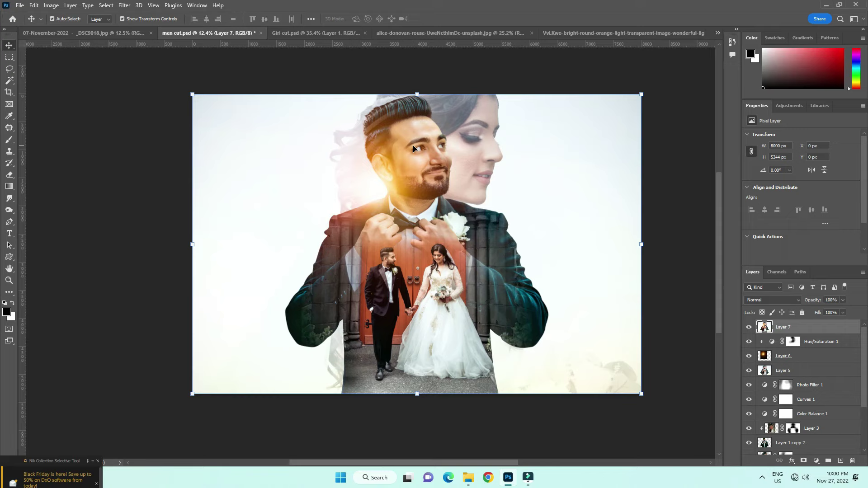
scroll(442, 187, down, 1)
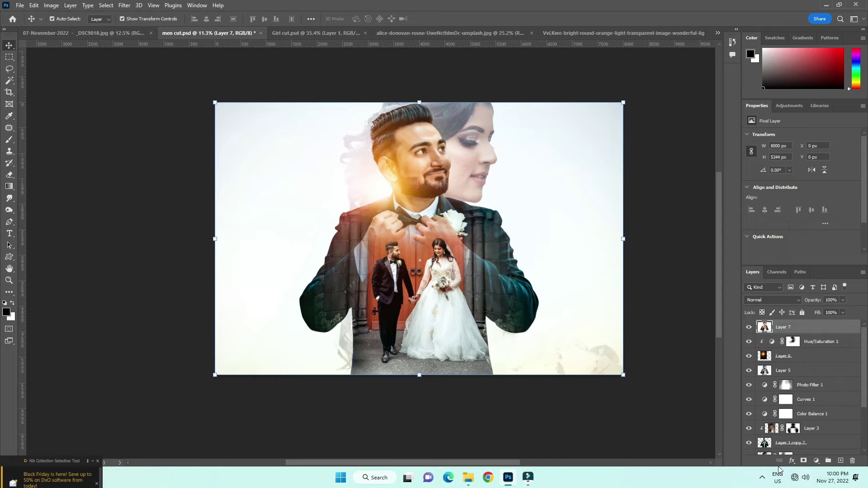
click(762, 477)
right_click(762, 450)
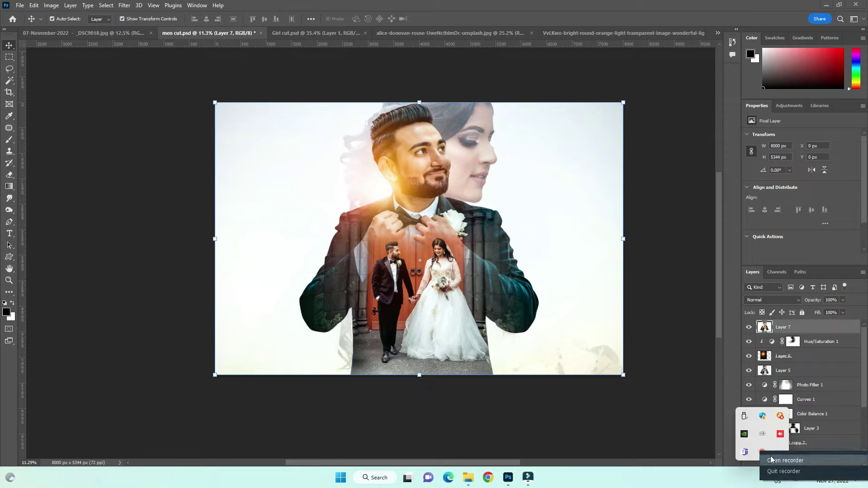